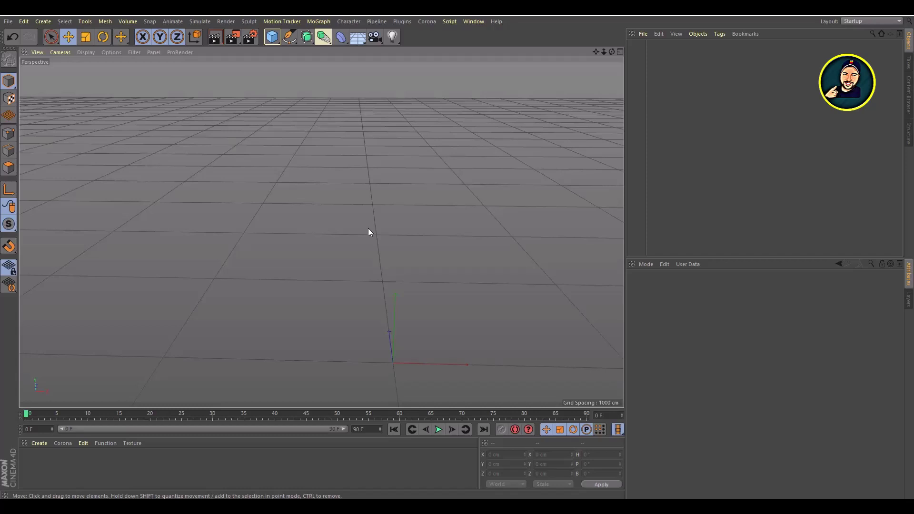
# Load 'black water bottle.jpg' as the maximized Front view's background image.
pyautogui.middleClick(317, 179)
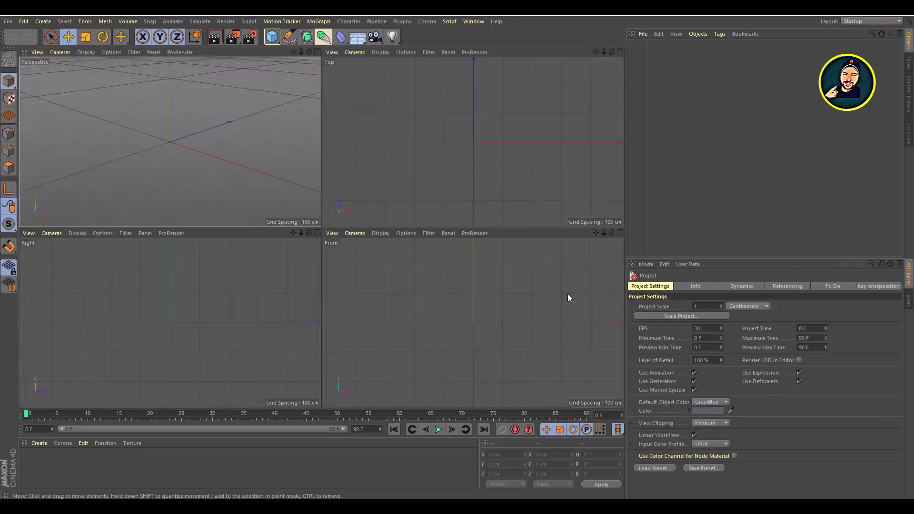
pyautogui.middleClick(568, 293)
pyautogui.click(893, 323)
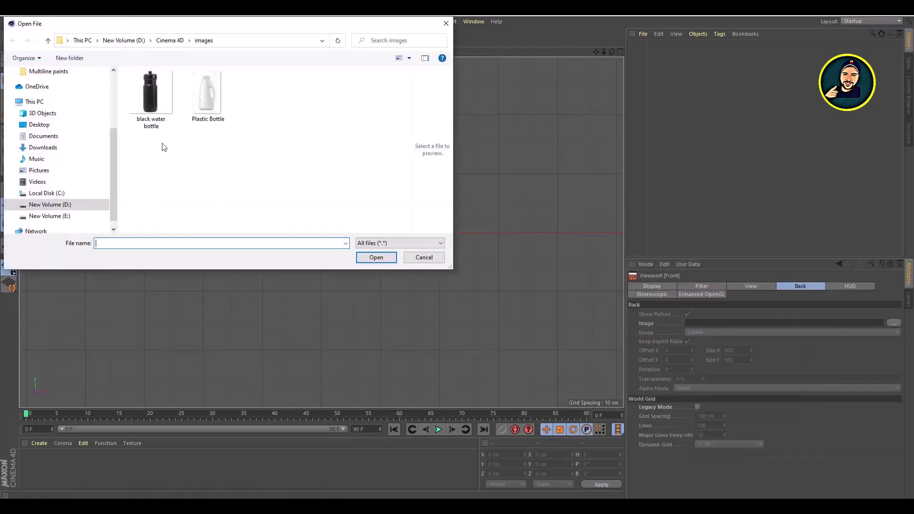
pyautogui.click(151, 100)
pyautogui.click(376, 258)
# Raise the bottle reference image into place by adjusting its Offset Y.
pyautogui.scroll(-5, 403, 325)
pyautogui.scroll(-3, 403, 325)
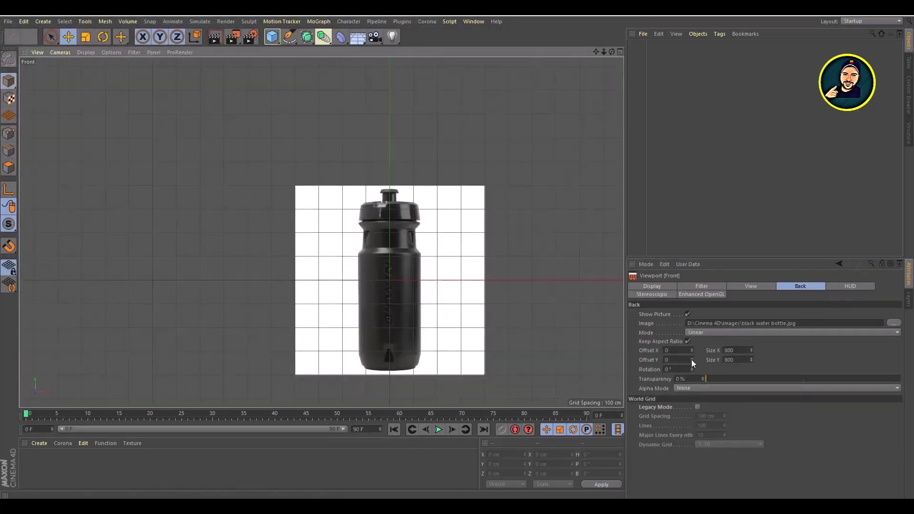
pyautogui.moveTo(691, 360); pyautogui.dragTo(691, 342)
pyautogui.middleClick(399, 263)
# Add a cylinder, lift it above the floor and make it editable.
pyautogui.moveTo(272, 37); pyautogui.dragTo(310, 38)
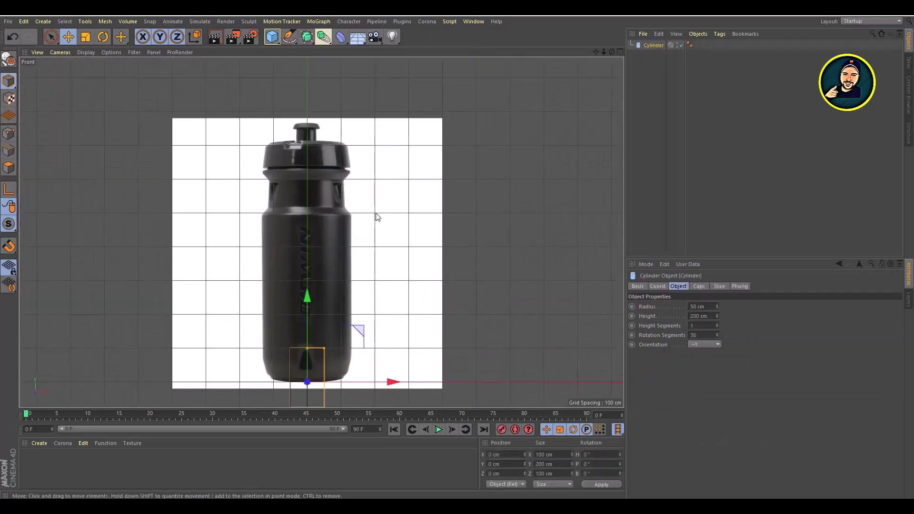
pyautogui.moveTo(306, 291); pyautogui.dragTo(306, 228)
pyautogui.press('F1')
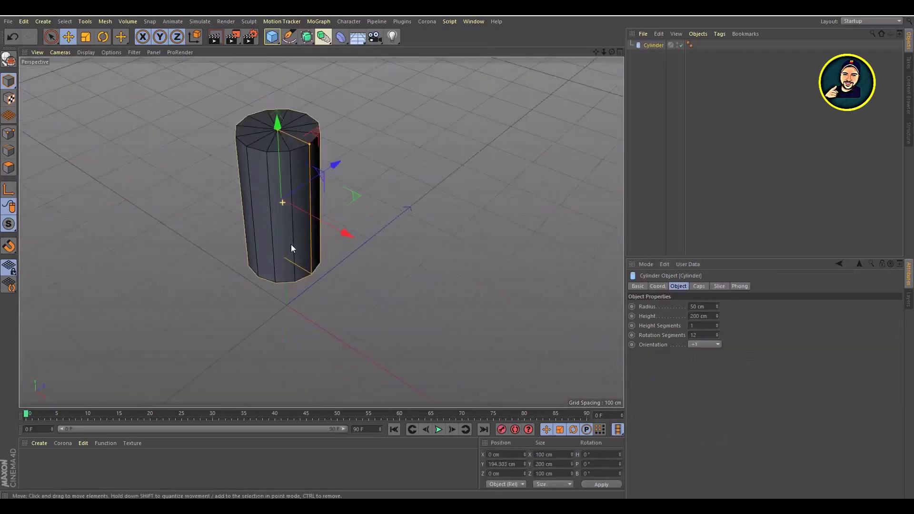
pyautogui.press('F4')
pyautogui.click(9, 59)
pyautogui.keyDown('alt'); pyautogui.moveTo(274, 225); pyautogui.dragTo(272, 202, button='middle'); pyautogui.keyUp('alt')
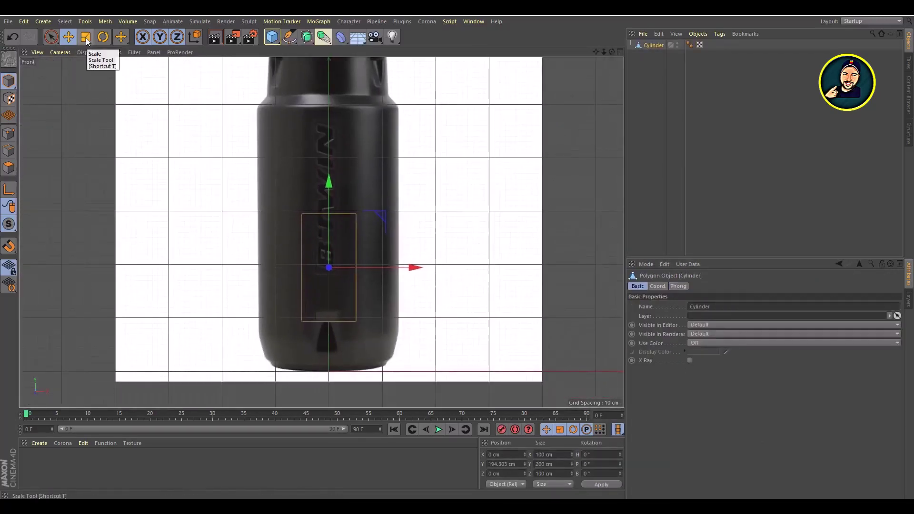
# Scale the cylinder to the bottle's width, flatten it and move it to the base.
pyautogui.click(86, 41)
pyautogui.moveTo(275, 207)
pyautogui.mouseDown()
pyautogui.moveTo(337, 169)
pyautogui.moveTo(541, 142)
pyautogui.mouseUp()
pyautogui.moveTo(329, 146); pyautogui.dragTo(330, 218)
pyautogui.press('e')
pyautogui.moveTo(328, 181); pyautogui.dragTo(330, 268)
pyautogui.scroll(3, 364, 240)
pyautogui.keyDown('alt'); pyautogui.moveTo(363, 240); pyautogui.dragTo(352, 212, button='middle'); pyautogui.keyUp('alt')
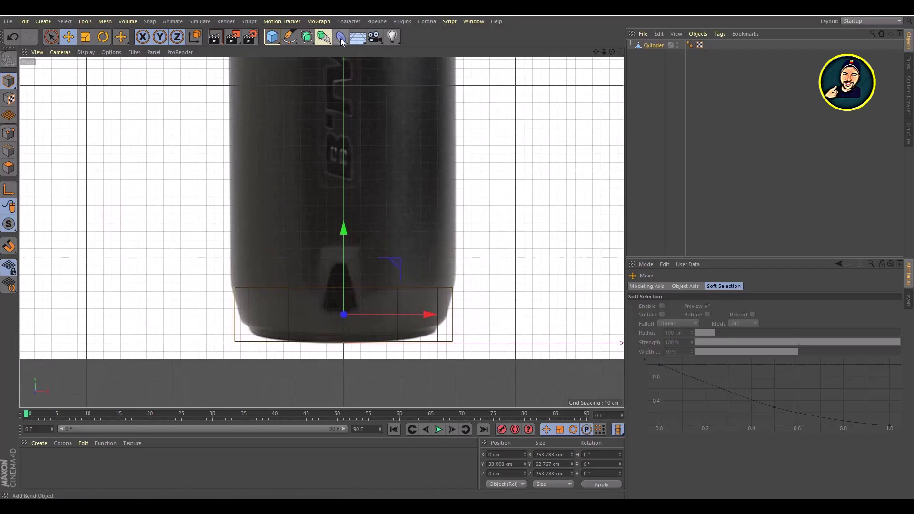
# Box-select the cylinder's bottom points.
pyautogui.scroll(-3, 393, 207)
pyautogui.scroll(-3, 409, 256)
pyautogui.scroll(2, 385, 299)
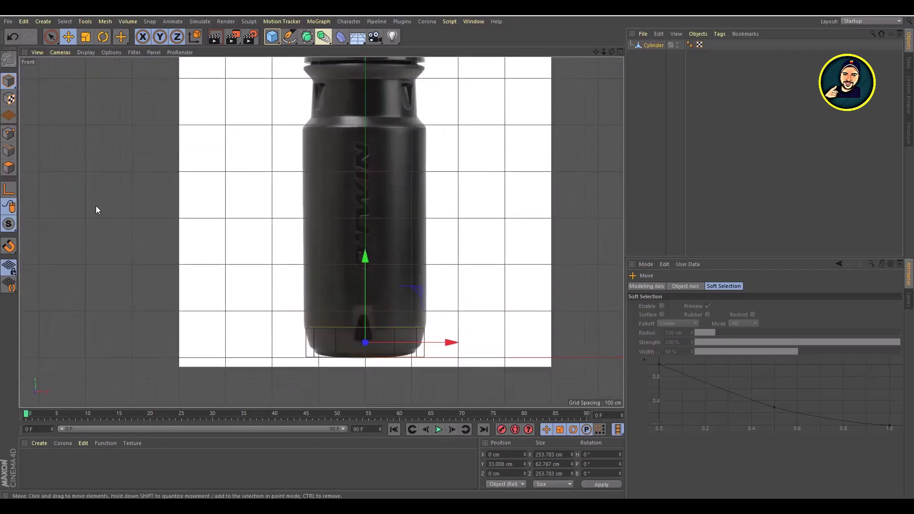
pyautogui.click(51, 37)
pyautogui.click(77, 64)
pyautogui.moveTo(265, 276); pyautogui.dragTo(418, 300)
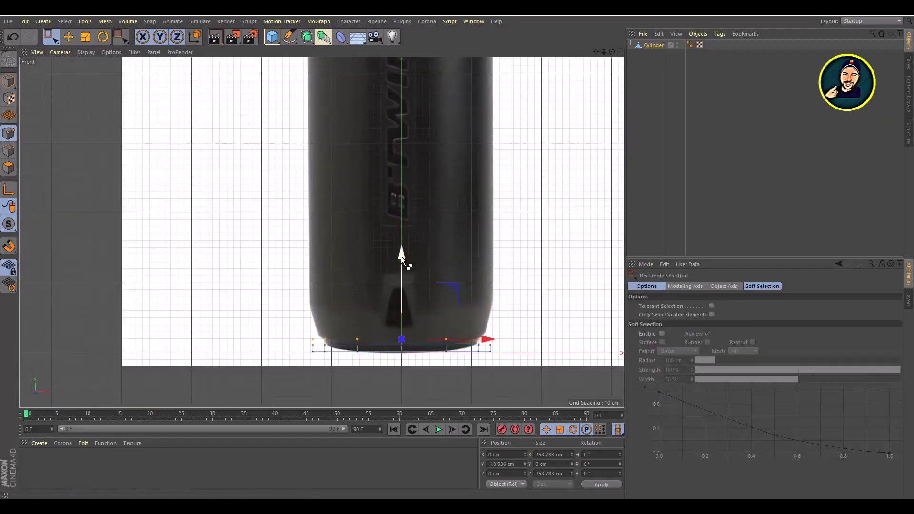
# Extrude the cylinder's top cap polygon upward.
pyautogui.press('F1')
pyautogui.keyDown('alt'); pyautogui.moveTo(229, 291); pyautogui.dragTo(231, 267); pyautogui.keyUp('alt')
pyautogui.press('9')
pyautogui.click(9, 168)
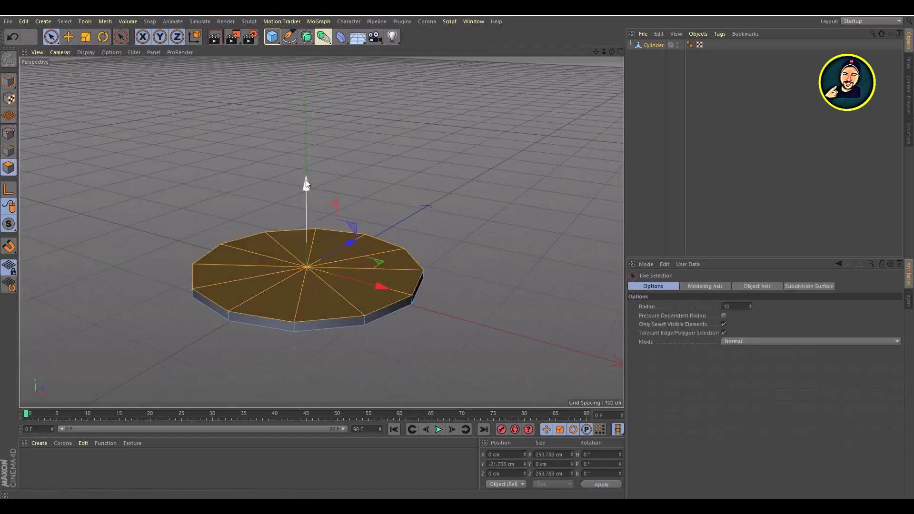
pyautogui.rightClick(255, 181)
pyautogui.click(297, 402)
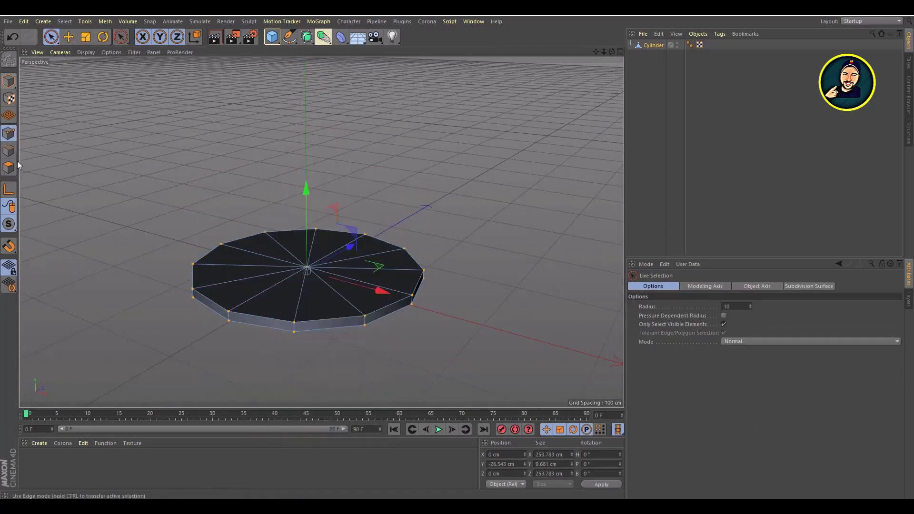
pyautogui.moveTo(297, 402); pyautogui.dragTo(296, 62)
# Raise the extruded top up along the bottle body in the Front view.
pyautogui.middleClick(296, 62)
pyautogui.middleClick(402, 257)
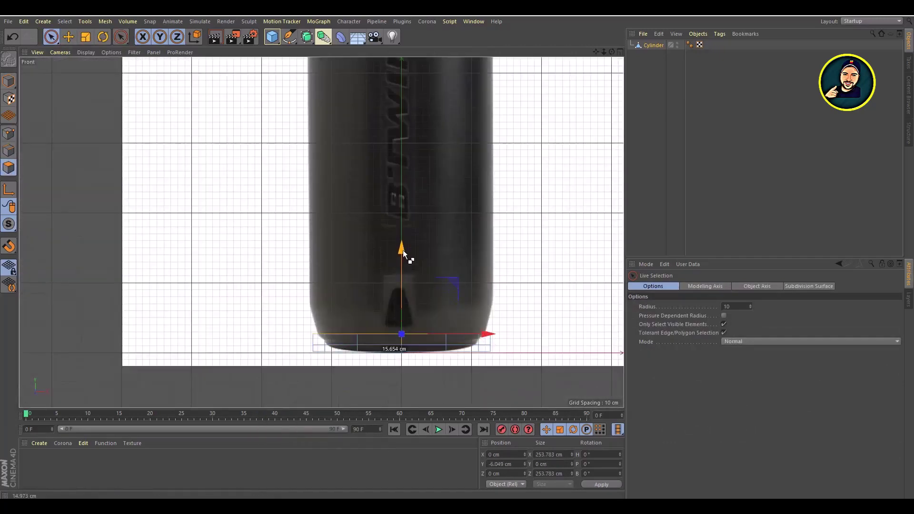
pyautogui.moveTo(401, 225); pyautogui.dragTo(395, 74)
# Raise the mesh's top ring up to the bottle's cap.
pyautogui.scroll(3, 313, 244)
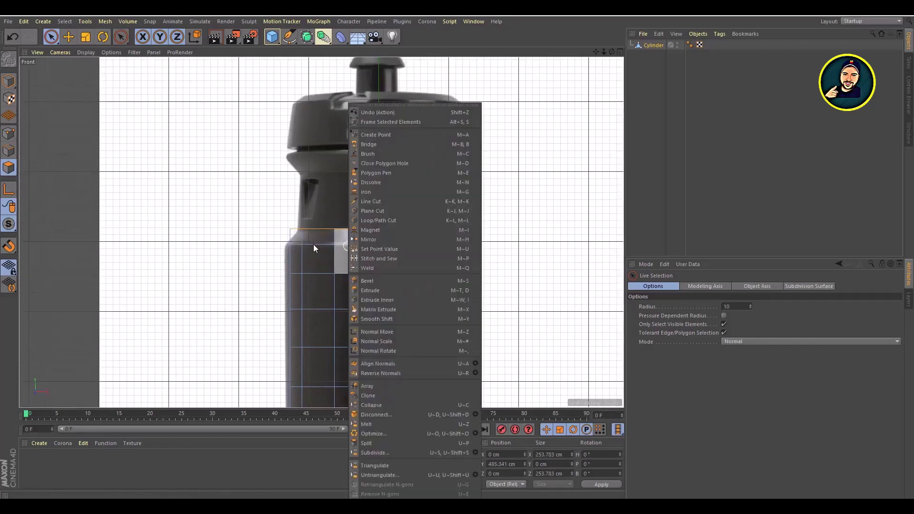
pyautogui.moveTo(343, 186)
pyautogui.mouseDown()
pyautogui.moveTo(357, 127)
pyautogui.moveTo(339, 89)
pyautogui.mouseUp()
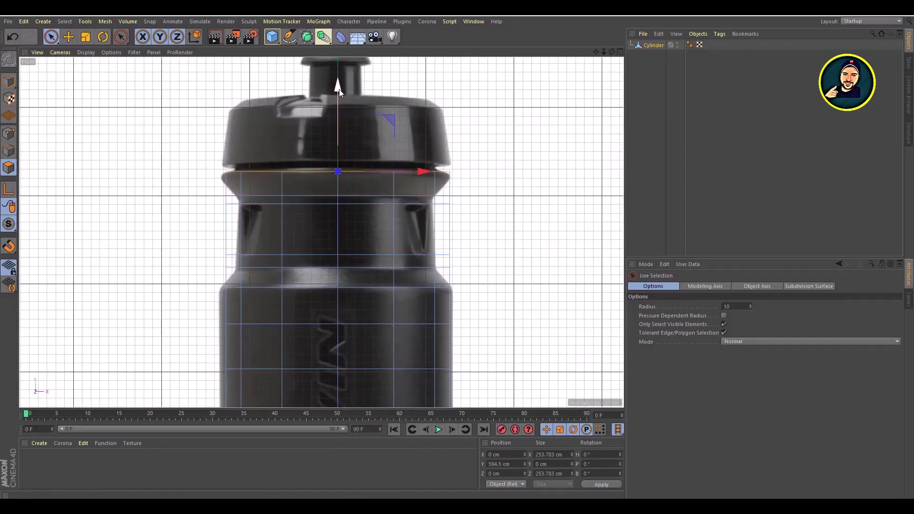
pyautogui.press('F1')
pyautogui.scroll(-5, 239, 173)
pyautogui.press('t')
pyautogui.press('F5')
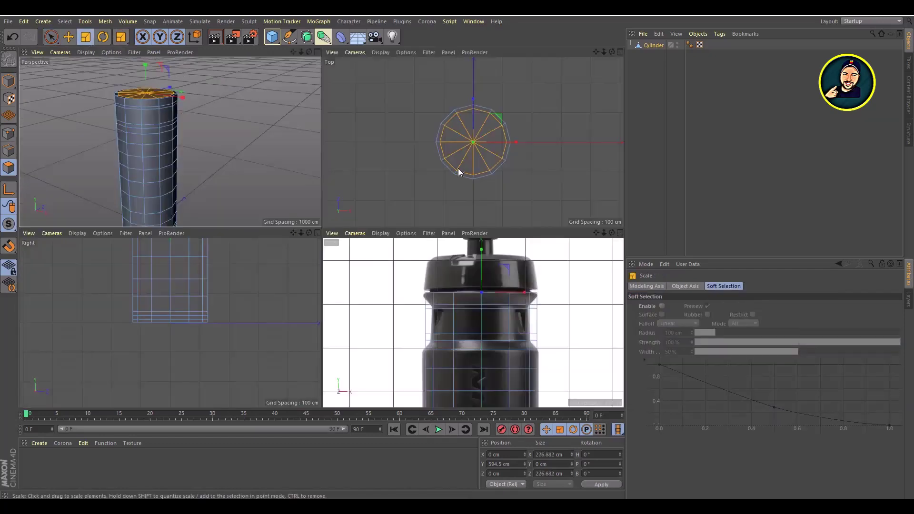
pyautogui.press('F4')
pyautogui.press('e')
pyautogui.moveTo(336, 88); pyautogui.dragTo(336, 82)
# Widen the top ring to the cap's width and taper its top edge inward.
pyautogui.press('t')
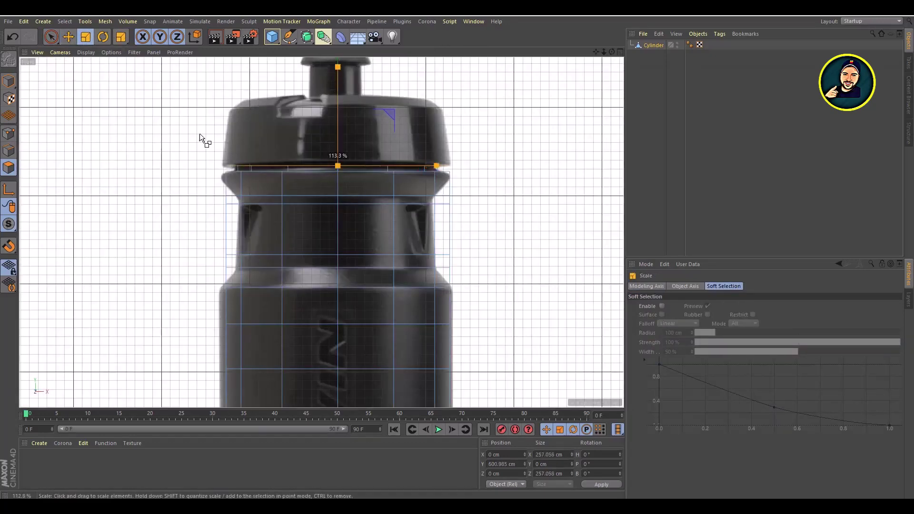
pyautogui.press('e')
pyautogui.moveTo(199, 133)
pyautogui.mouseDown()
pyautogui.moveTo(249, 127)
pyautogui.moveTo(250, 69)
pyautogui.mouseUp()
pyautogui.press('t')
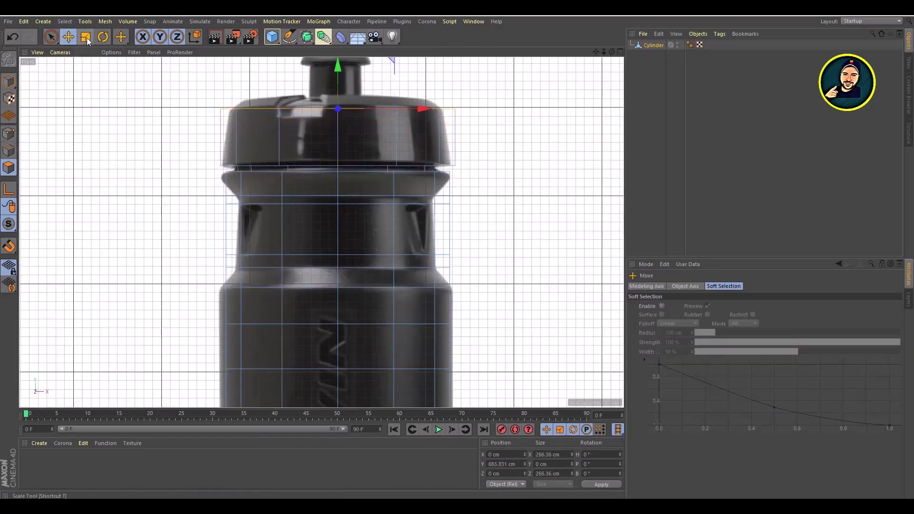
pyautogui.moveTo(172, 128); pyautogui.dragTo(105, 128)
pyautogui.keyDown('alt'); pyautogui.moveTo(333, 138); pyautogui.dragTo(333, 224, button='middle'); pyautogui.keyUp('alt')
# Narrow the top ring down to the spout's width.
pyautogui.press('e')
pyautogui.moveTo(330, 105); pyautogui.dragTo(331, 98)
pyautogui.press('t')
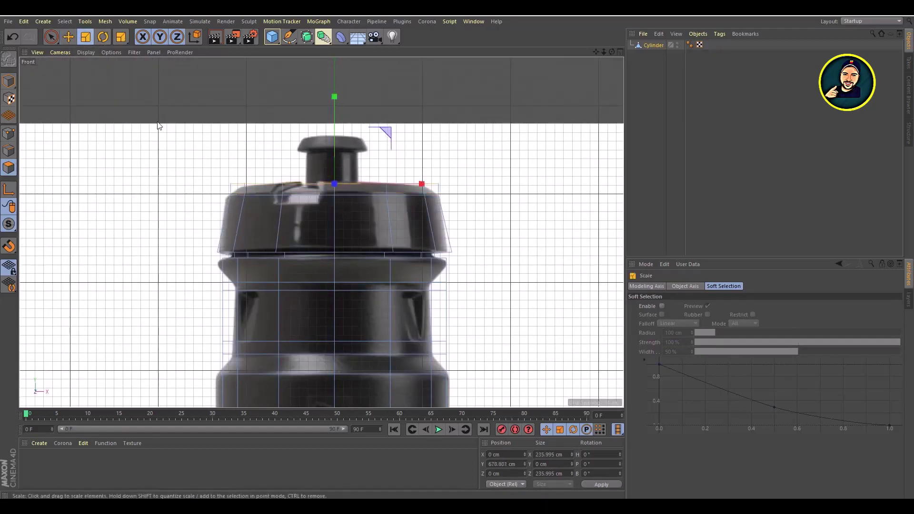
pyautogui.moveTo(213, 130); pyautogui.dragTo(81, 90)
pyautogui.press('e')
pyautogui.press('F1')
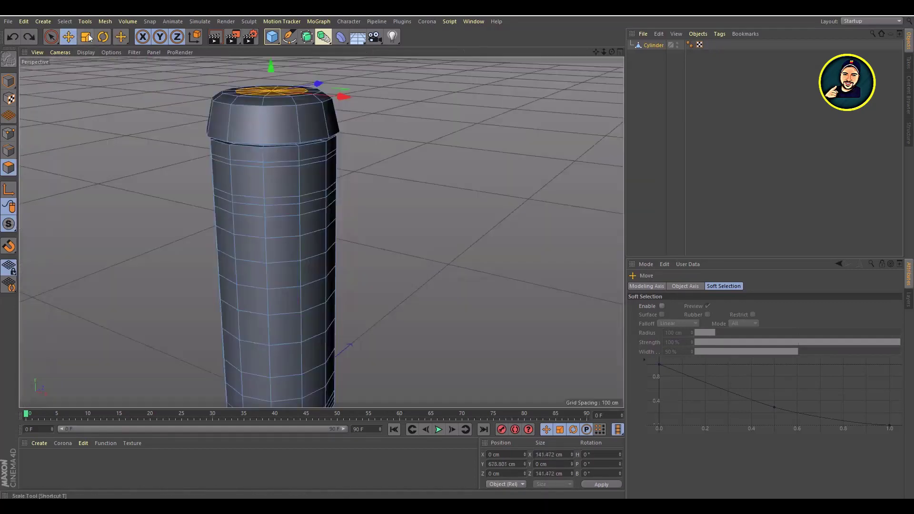
pyautogui.press('t')
pyautogui.press('F4')
pyautogui.moveTo(333, 90); pyautogui.dragTo(123, 88)
# Raise the ring to form the spout and adjust its width, checking in Perspective.
pyautogui.press('e')
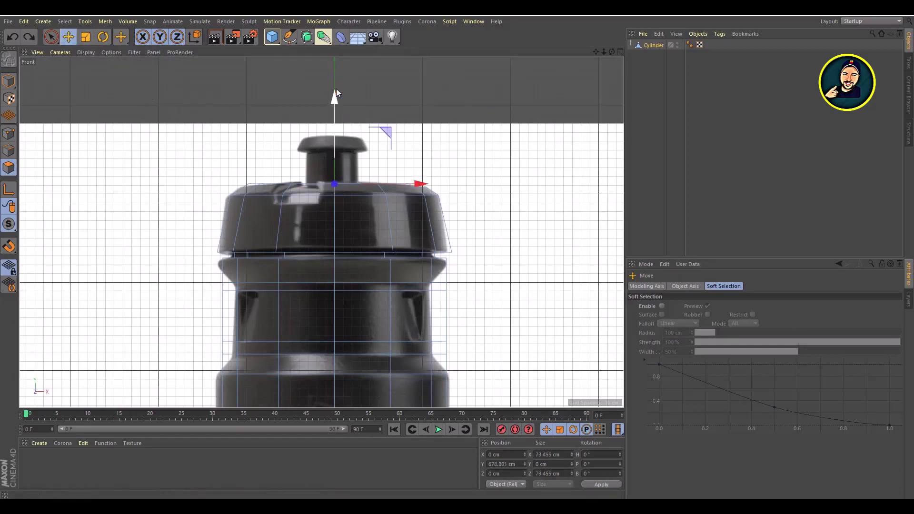
pyautogui.moveTo(336, 89); pyautogui.dragTo(336, 69)
pyautogui.scroll(3, 329, 76)
pyautogui.press('t')
pyautogui.moveTo(238, 135)
pyautogui.mouseDown()
pyautogui.moveTo(319, 121)
pyautogui.moveTo(330, 59)
pyautogui.moveTo(83, 121)
pyautogui.mouseUp()
pyautogui.press('e')
pyautogui.press('t')
pyautogui.middleClick(83, 122)
pyautogui.middleClick(113, 150)
# Box-select the ring of points at the neck band in the Front view.
pyautogui.press('e')
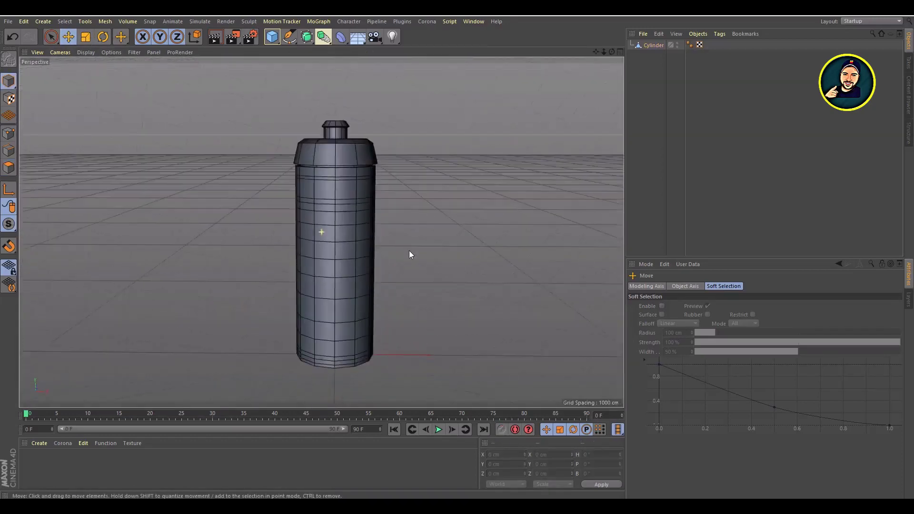
pyautogui.middleClick(412, 252)
pyautogui.middleClick(380, 259)
pyautogui.scroll(5, 455, 310)
pyautogui.scroll(3, 379, 278)
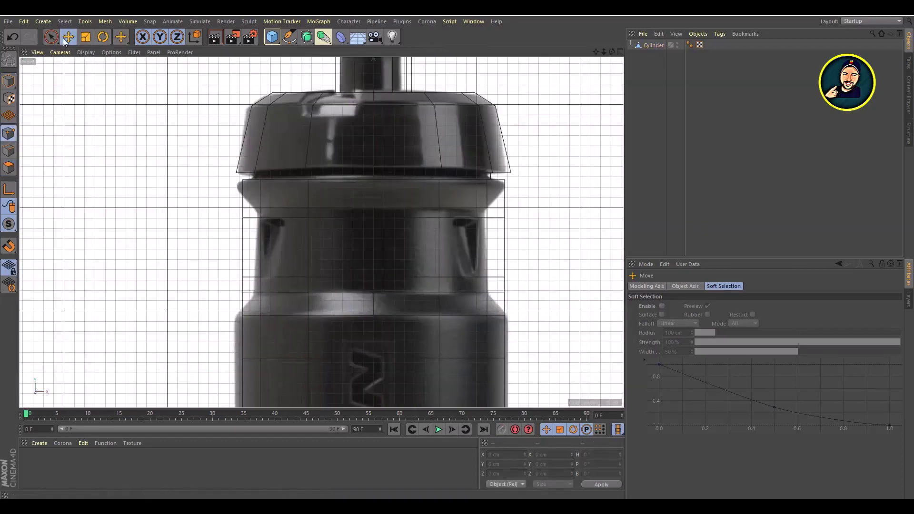
pyautogui.press('0')
pyautogui.click(653, 44)
pyautogui.moveTo(230, 281); pyautogui.dragTo(517, 305)
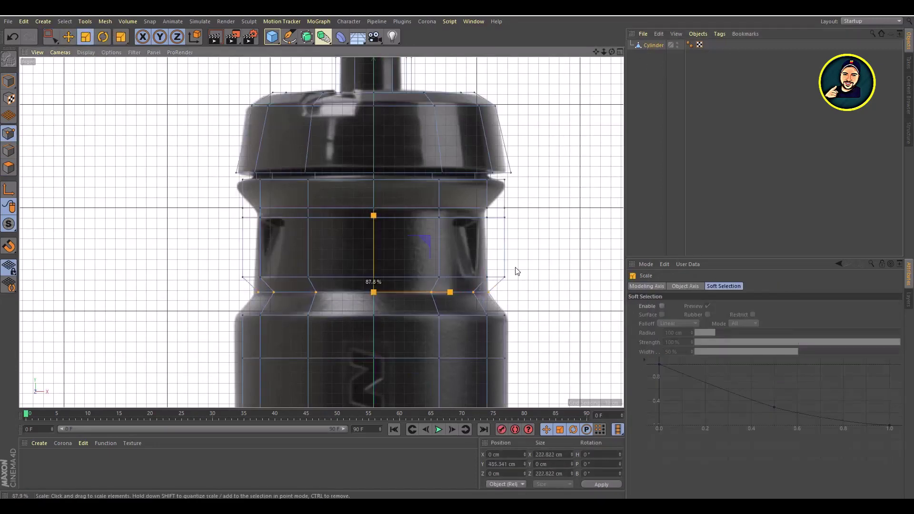
# Pinch the neck band ring inward, checking its shape in Perspective.
pyautogui.press('t')
pyautogui.middleClick(219, 146)
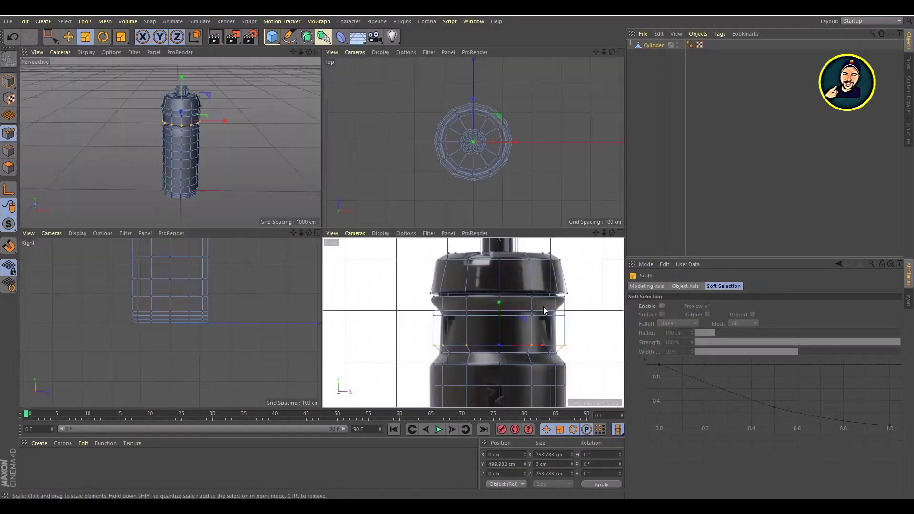
pyautogui.middleClick(219, 150)
pyautogui.moveTo(219, 150)
pyautogui.keyDown('alt'); pyautogui.mouseDown()
pyautogui.moveTo(92, 253)
pyautogui.moveTo(200, 198)
pyautogui.mouseUp(); pyautogui.keyUp('alt')
pyautogui.middleClick(200, 198)
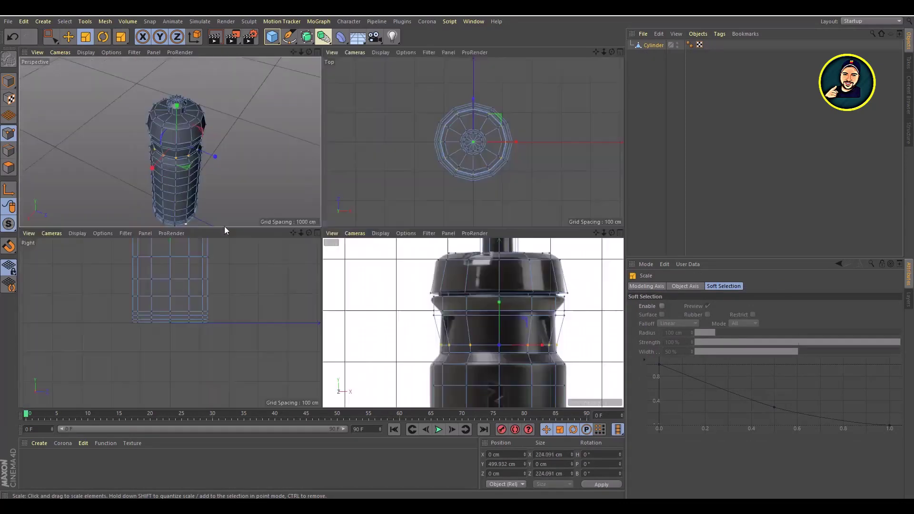
pyautogui.middleClick(476, 309)
pyautogui.moveTo(500, 266); pyautogui.dragTo(528, 242)
# Pinch the point rings just below the cap inward to about 90%.
pyautogui.press('0')
pyautogui.moveTo(514, 202); pyautogui.dragTo(205, 237)
pyautogui.press('t')
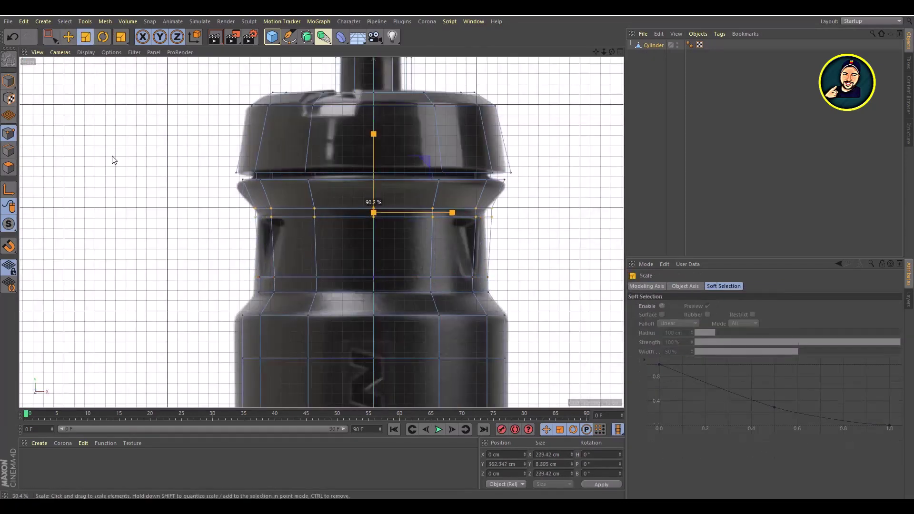
pyautogui.moveTo(112, 159); pyautogui.dragTo(110, 161)
pyautogui.press('0')
pyautogui.moveTo(238, 195); pyautogui.dragTo(509, 214)
pyautogui.press('t')
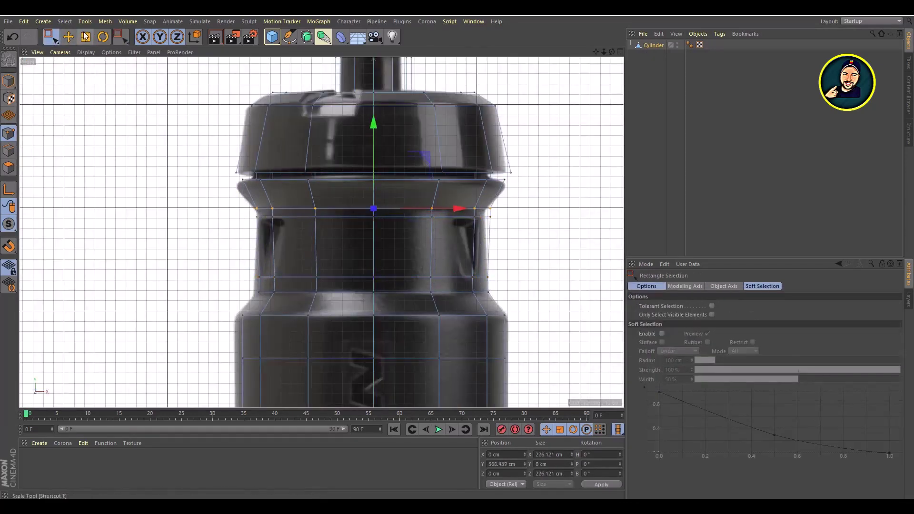
pyautogui.press('0')
pyautogui.moveTo(219, 174); pyautogui.dragTo(535, 196)
pyautogui.press('t')
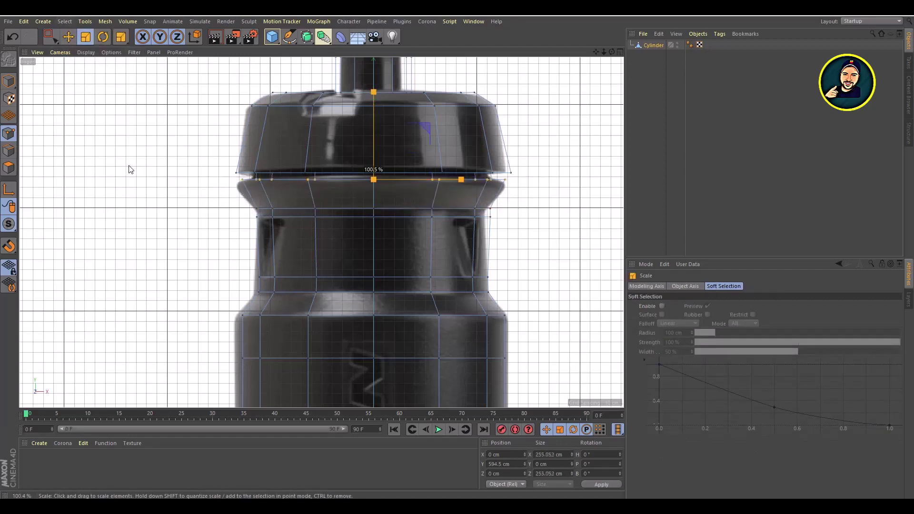
# Shrink the bottom point rings inward and flatten them to Size Y 0 cm.
pyautogui.press('e')
pyautogui.scroll(-5, 226, 184)
pyautogui.scroll(-2, 440, 311)
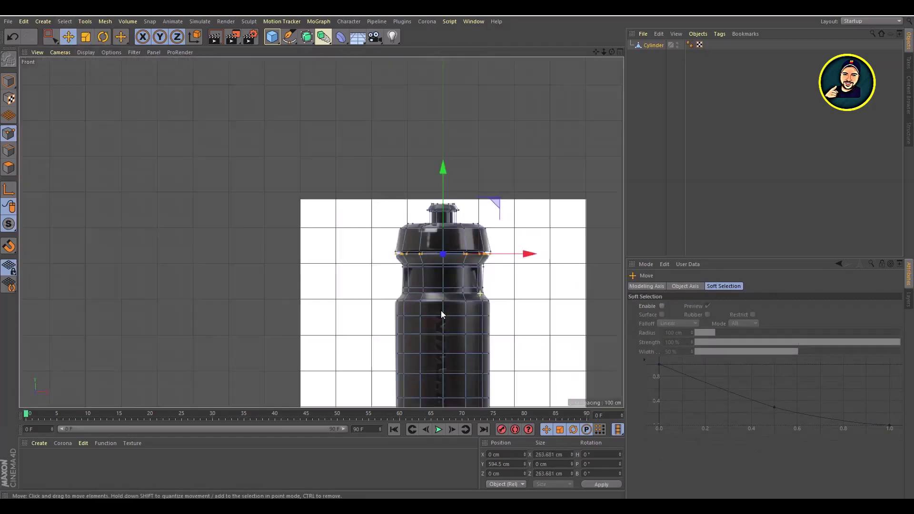
pyautogui.scroll(8, 354, 200)
pyautogui.press('0')
pyautogui.moveTo(241, 319); pyautogui.dragTo(495, 271)
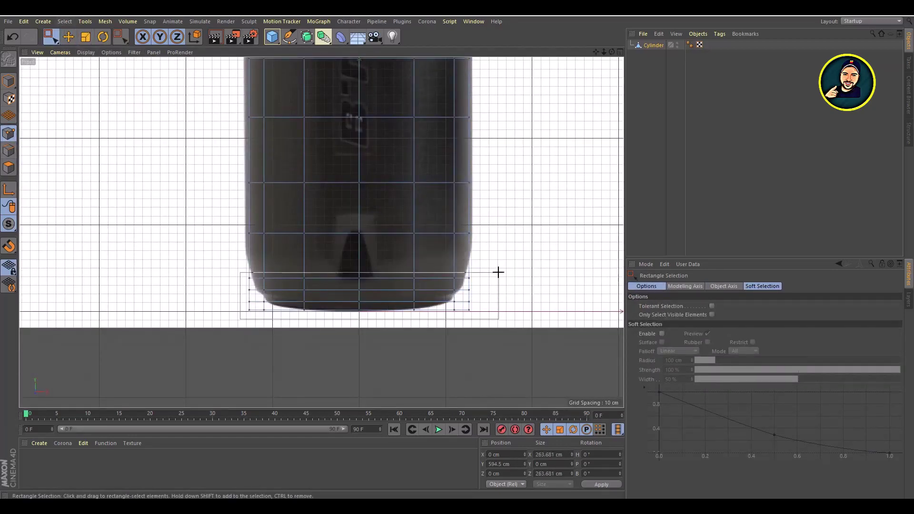
pyautogui.press('t')
pyautogui.moveTo(157, 192)
pyautogui.mouseDown()
pyautogui.moveTo(139, 189)
pyautogui.moveTo(138, 200)
pyautogui.moveTo(272, 310)
pyautogui.mouseUp()
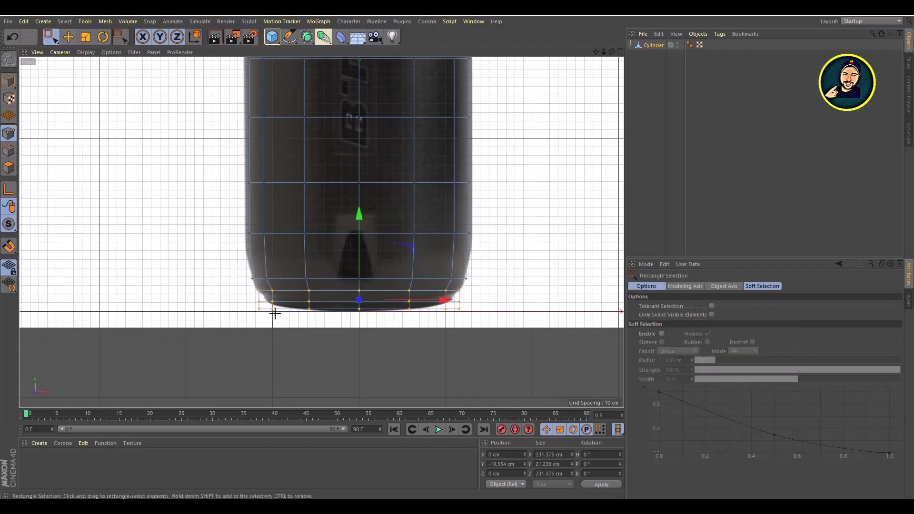
pyautogui.moveTo(414, 286); pyautogui.dragTo(106, 219)
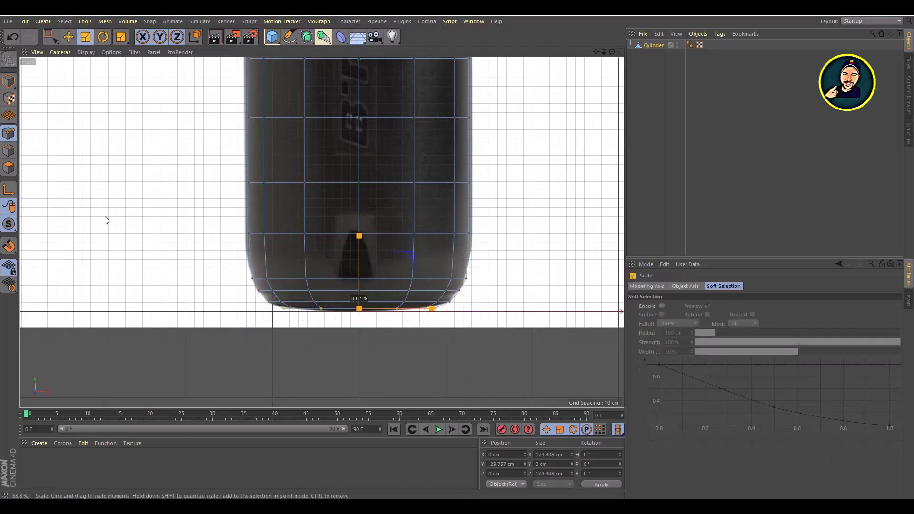
pyautogui.press('F1')
pyautogui.moveTo(235, 247)
pyautogui.keyDown('alt'); pyautogui.mouseDown()
pyautogui.moveTo(336, 249)
pyautogui.moveTo(362, 238)
pyautogui.mouseUp(); pyautogui.keyUp('alt')
# Add a Subdivision Surface, parent the Cylinder under it, and show the raw mesh.
pyautogui.click(9, 81)
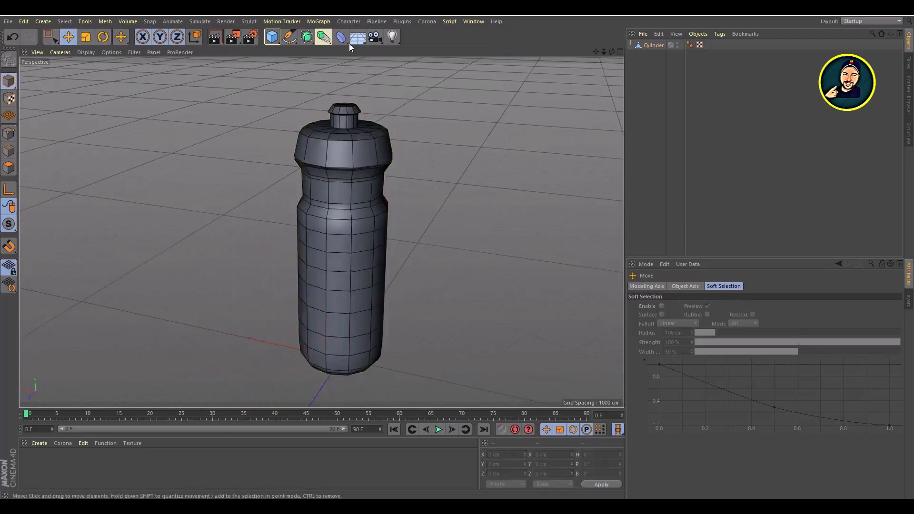
pyautogui.click(308, 38)
pyautogui.moveTo(658, 54); pyautogui.dragTo(666, 45)
pyautogui.keyDown('alt'); pyautogui.moveTo(333, 190); pyautogui.dragTo(391, 187); pyautogui.keyUp('alt')
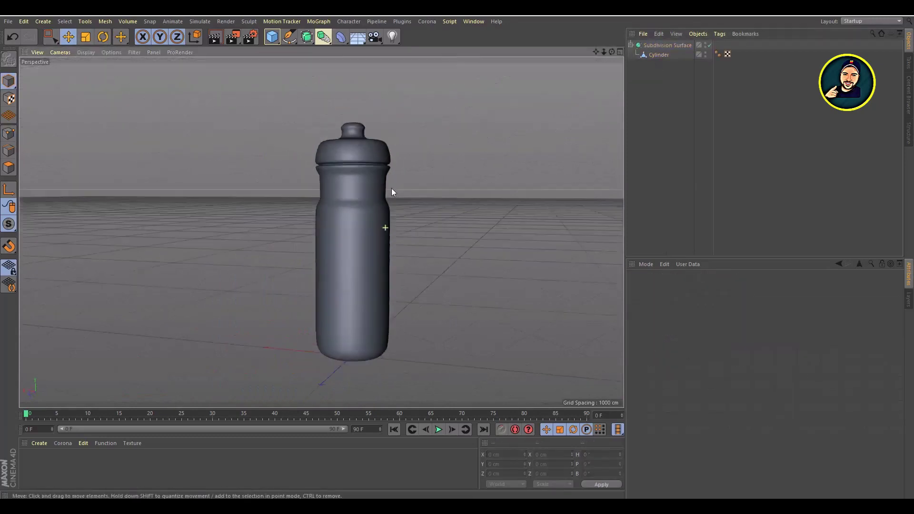
pyautogui.scroll(5, 361, 232)
pyautogui.click(709, 45)
pyautogui.click(659, 54)
# Use Loop/Path Cut to add loops near the body top, the cap's lower edge and the groove.
pyautogui.rightClick(422, 167)
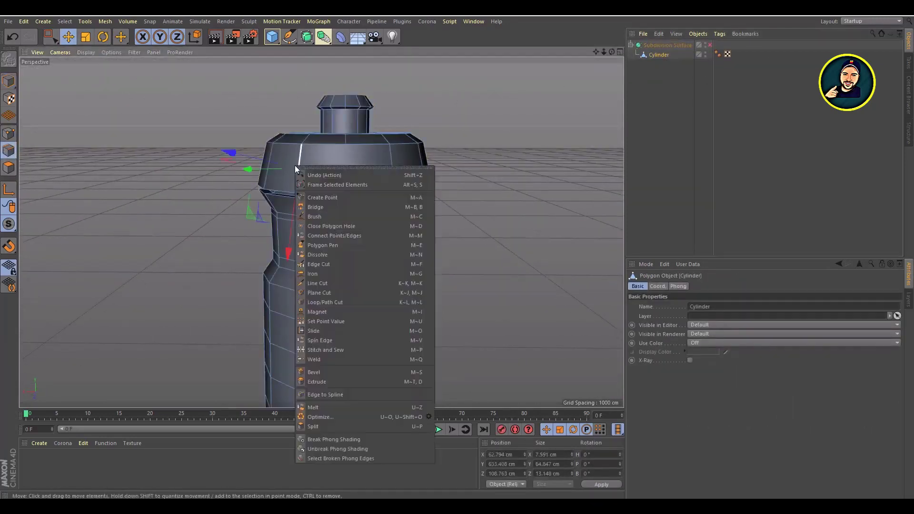
pyautogui.click(447, 266)
pyautogui.scroll(3, 444, 221)
pyautogui.click(709, 45)
pyautogui.scroll(3, 386, 136)
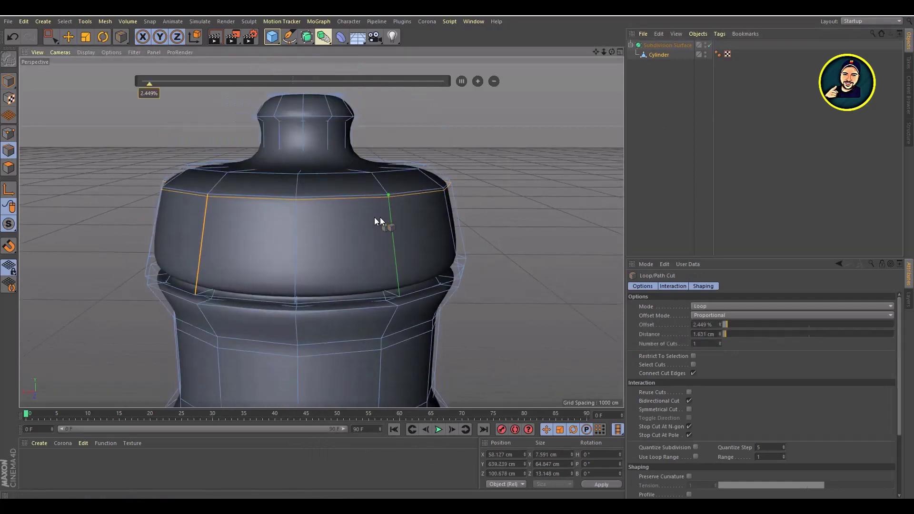
pyautogui.scroll(3, 398, 191)
pyautogui.click(395, 186)
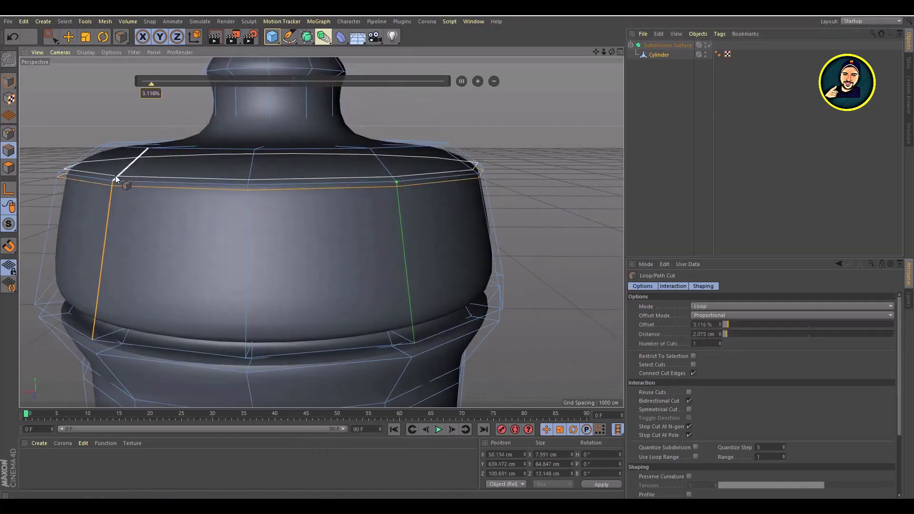
pyautogui.scroll(-3, 230, 328)
pyautogui.click(139, 282)
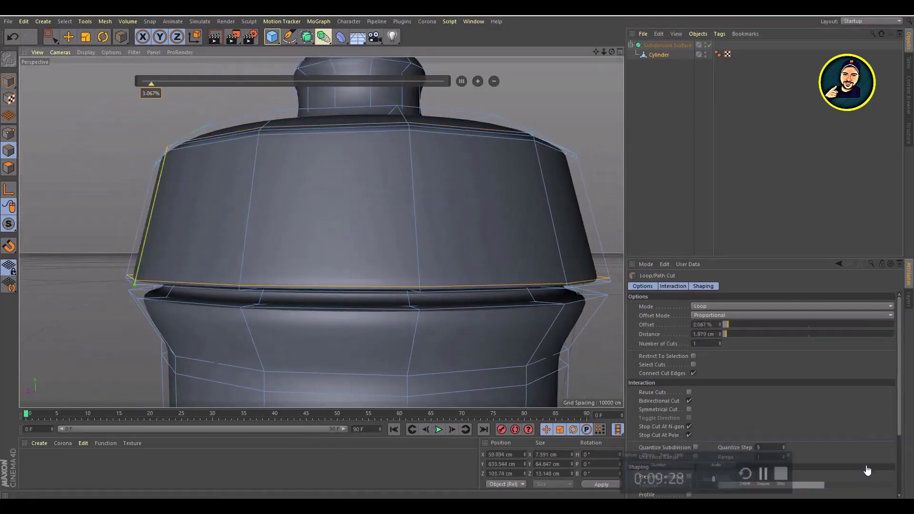
pyautogui.click(419, 313)
# Hide smoothing and inspect the groove loops by orbiting and from the front view.
pyautogui.press('q')
pyautogui.moveTo(419, 313)
pyautogui.keyDown('alt'); pyautogui.mouseDown()
pyautogui.moveTo(362, 330)
pyautogui.moveTo(421, 307)
pyautogui.moveTo(540, 219)
pyautogui.mouseUp(); pyautogui.keyUp('alt')
pyautogui.scroll(2, 435, 307)
pyautogui.scroll(2, 435, 273)
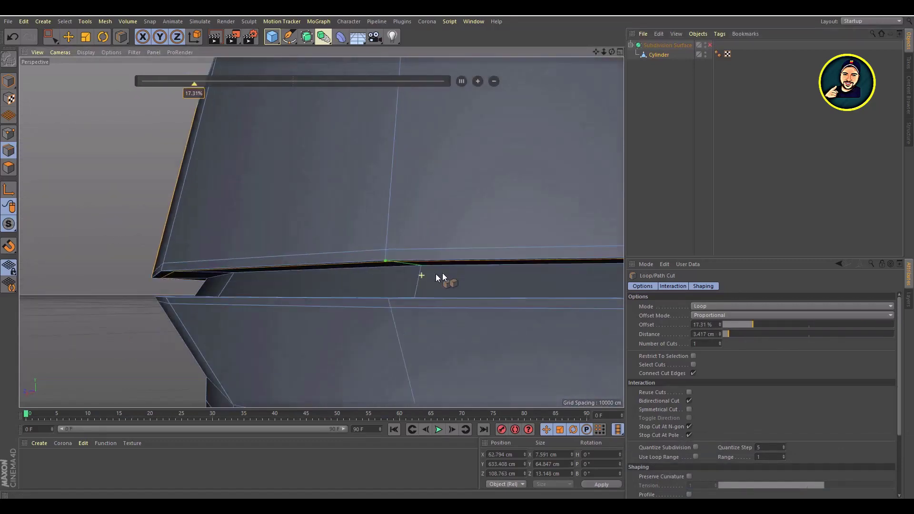
pyautogui.scroll(2, 417, 248)
pyautogui.scroll(-2, 417, 249)
pyautogui.moveTo(419, 261)
pyautogui.keyDown('alt'); pyautogui.mouseDown()
pyautogui.moveTo(404, 330)
pyautogui.moveTo(493, 319)
pyautogui.moveTo(495, 309)
pyautogui.moveTo(464, 304)
pyautogui.mouseUp(); pyautogui.keyUp('alt')
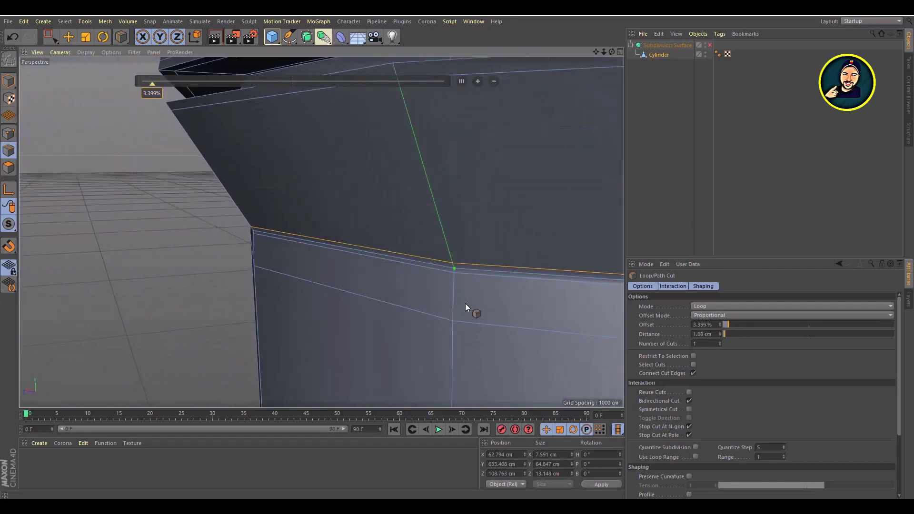
pyautogui.press('F4')
pyautogui.scroll(3, 428, 266)
pyautogui.scroll(2, 452, 271)
# Toggle between four-view and full perspective, then orbit up to inspect the base loops.
pyautogui.middleClick(452, 271)
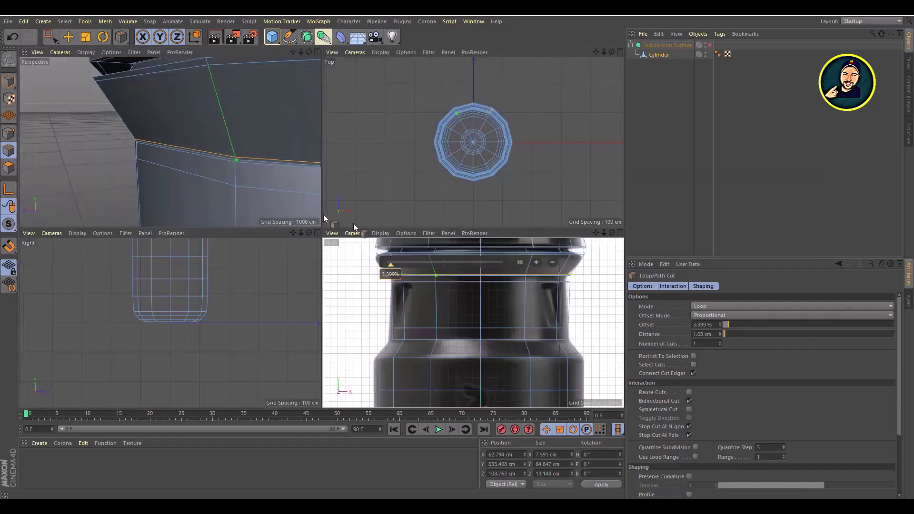
pyautogui.middleClick(316, 212)
pyautogui.scroll(-3, 353, 190)
pyautogui.scroll(-2, 375, 315)
pyautogui.middleClick(352, 198)
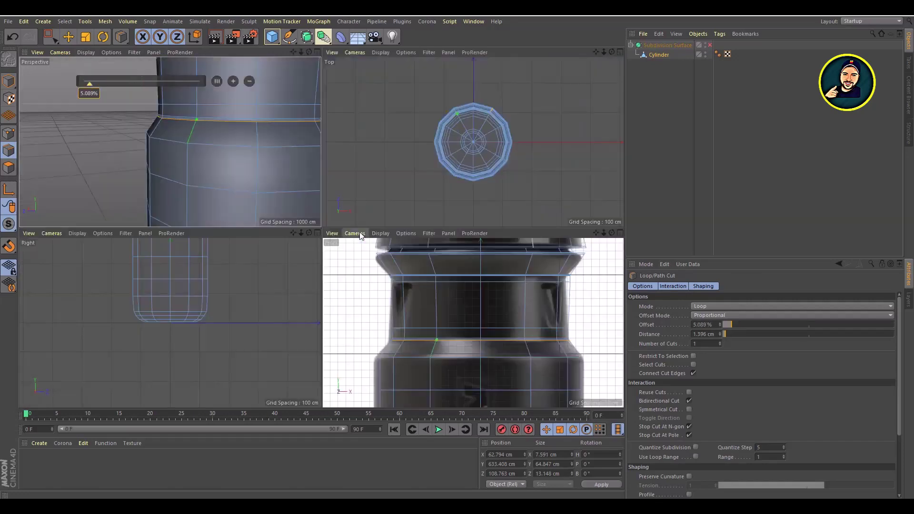
pyautogui.middleClick(259, 152)
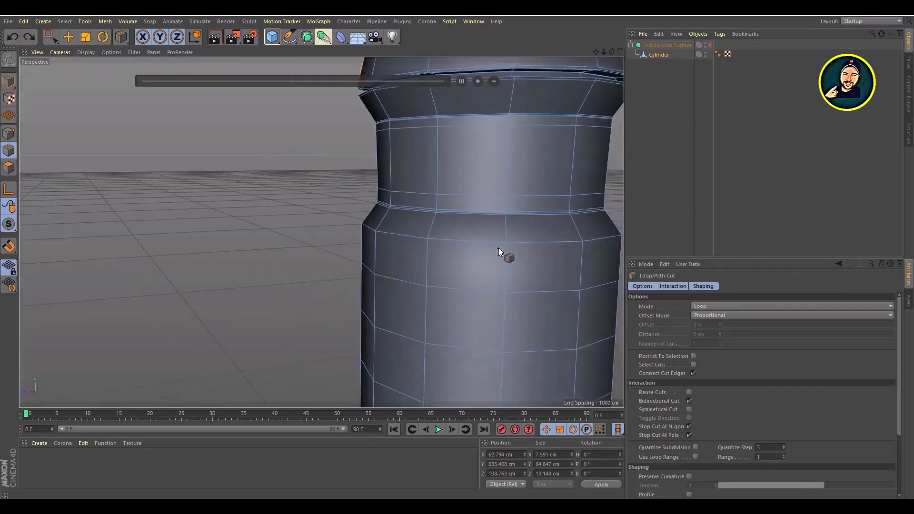
pyautogui.scroll(-2, 498, 248)
pyautogui.scroll(2, 478, 273)
pyautogui.scroll(2, 425, 353)
pyautogui.scroll(2, 425, 342)
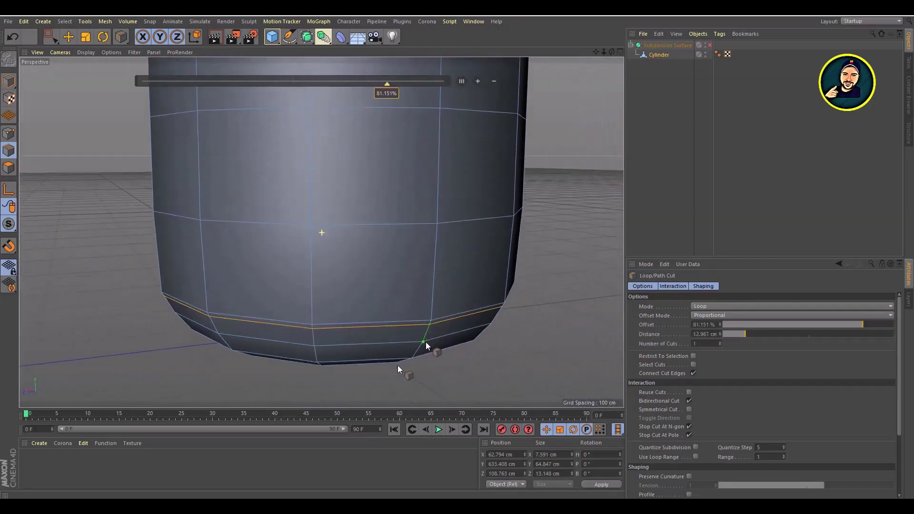
pyautogui.scroll(2, 456, 351)
pyautogui.moveTo(456, 350)
pyautogui.keyDown('alt'); pyautogui.mouseDown()
pyautogui.moveTo(449, 230)
pyautogui.moveTo(414, 157)
pyautogui.mouseUp(); pyautogui.keyUp('alt')
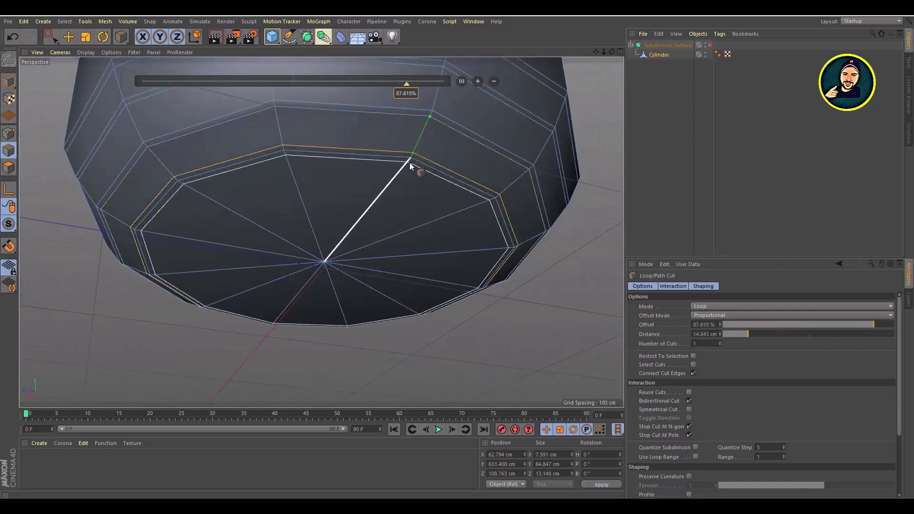
# Leave loop cutting, orbit back to the whole bottle and show the raw Cylinder mesh.
pyautogui.press('e')
pyautogui.keyDown('alt'); pyautogui.moveTo(501, 192); pyautogui.dragTo(143, 128); pyautogui.keyUp('alt')
pyautogui.scroll(-5, 530, 149)
pyautogui.keyDown('alt'); pyautogui.moveTo(531, 149); pyautogui.dragTo(473, 292); pyautogui.keyUp('alt')
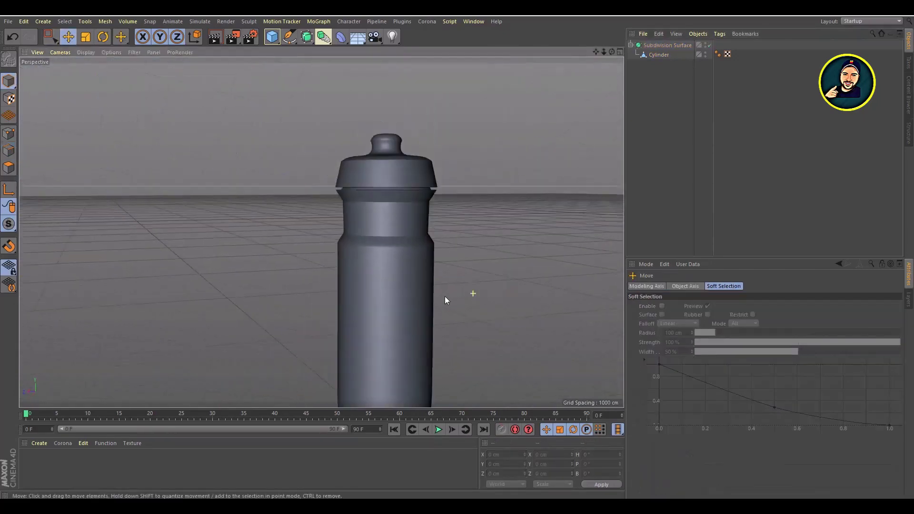
pyautogui.click(659, 55)
pyautogui.click(710, 45)
pyautogui.scroll(3, 187, 147)
# Resume Loop/Path Cut and orbit around the cap to work on the ring at its base.
pyautogui.rightClick(187, 147)
pyautogui.click(205, 284)
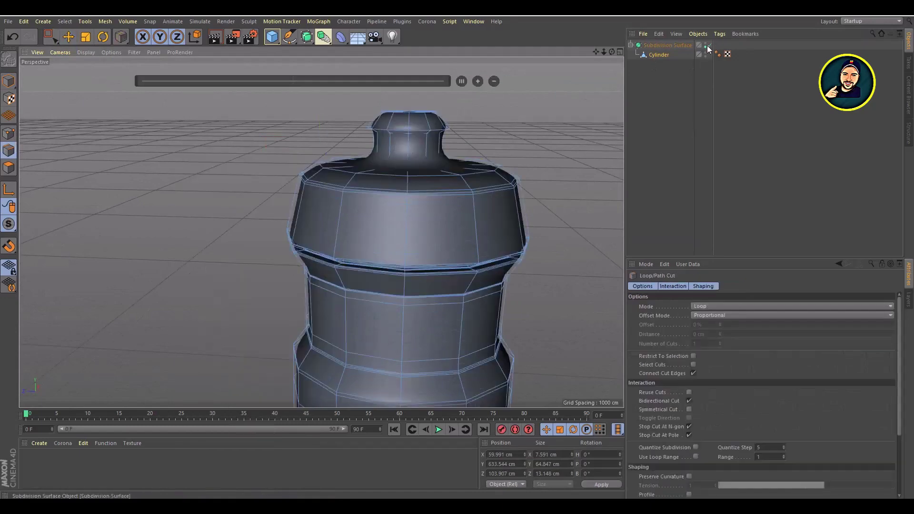
pyautogui.scroll(3, 444, 182)
pyautogui.keyDown('alt'); pyautogui.moveTo(444, 178); pyautogui.dragTo(364, 121); pyautogui.keyUp('alt')
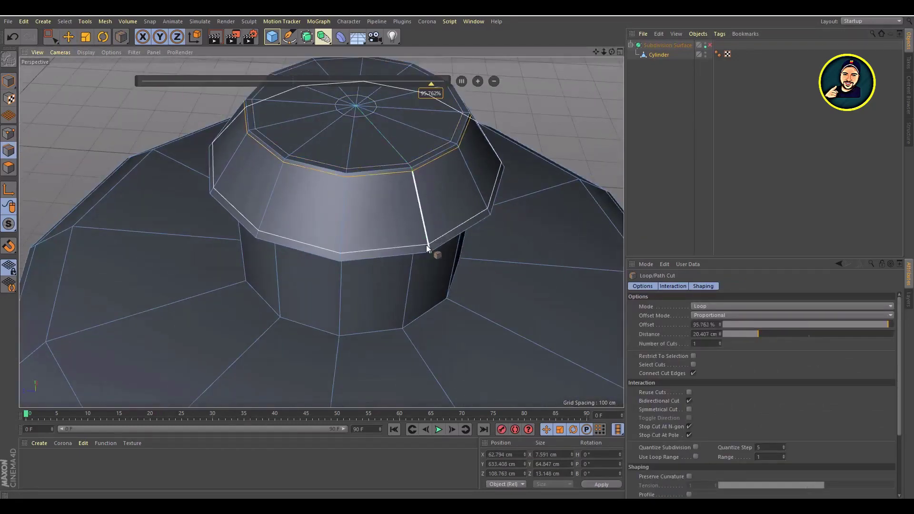
pyautogui.scroll(3, 429, 247)
pyautogui.keyDown('alt'); pyautogui.moveTo(490, 244); pyautogui.dragTo(404, 235); pyautogui.keyUp('alt')
pyautogui.scroll(3, 438, 199)
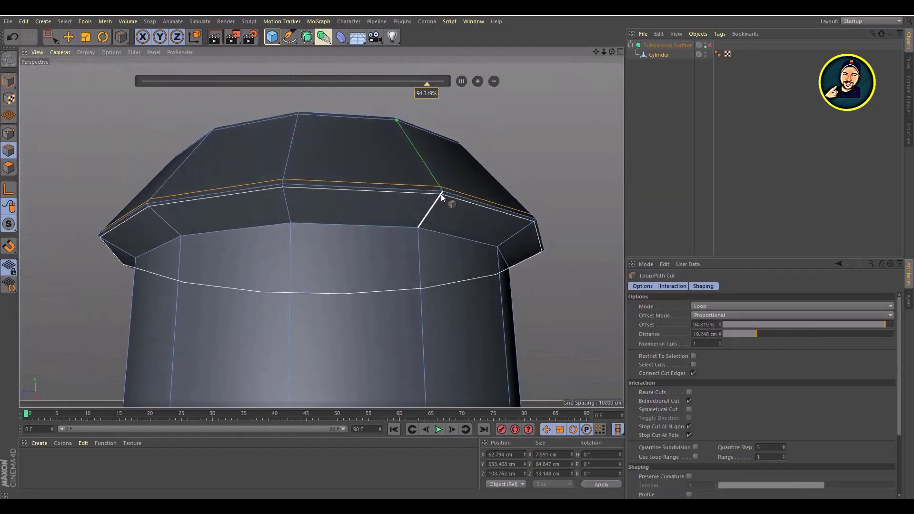
pyautogui.scroll(-3, 369, 333)
pyautogui.scroll(-2, 233, 332)
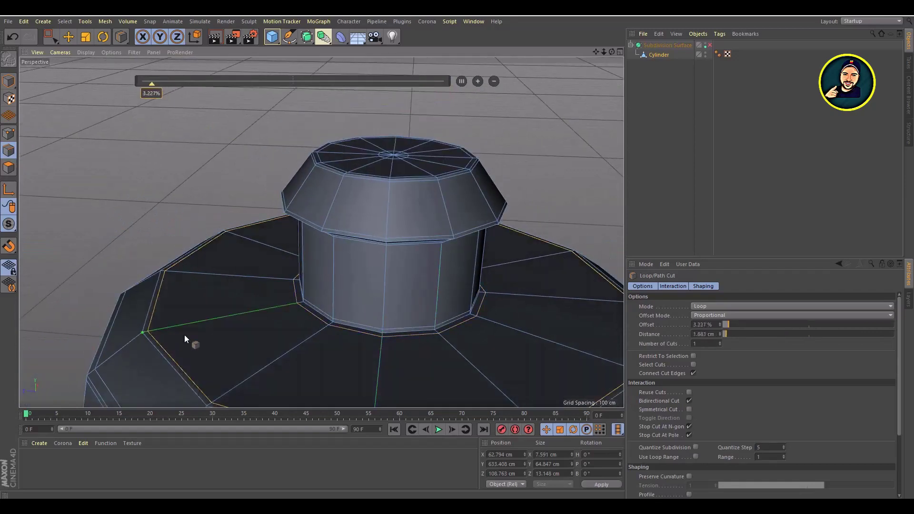
pyautogui.keyDown('alt'); pyautogui.moveTo(185, 336); pyautogui.dragTo(402, 318); pyautogui.keyUp('alt')
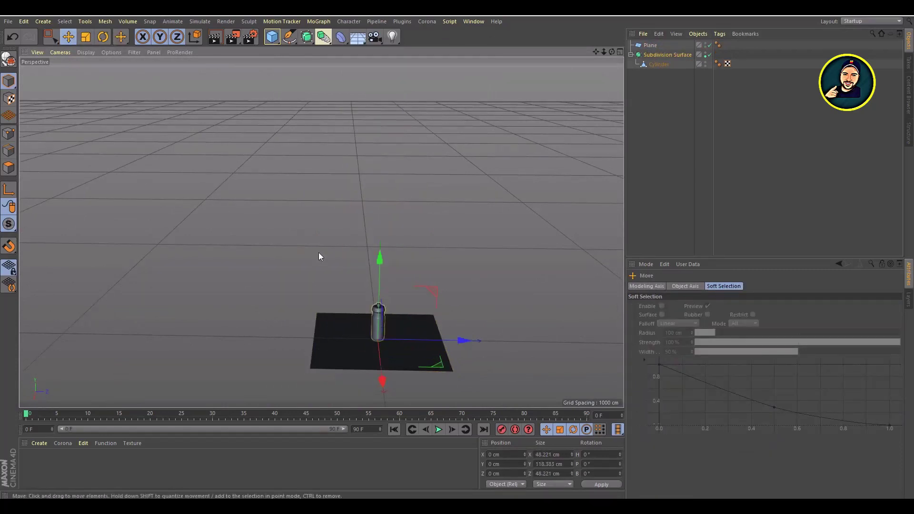
# Scale the floor Plane up to about 6367 cm under the bottle, then reselect the bottle.
pyautogui.scroll(5, 318, 252)
pyautogui.scroll(3, 376, 231)
pyautogui.click(469, 241)
pyautogui.press('t')
pyautogui.moveTo(469, 241); pyautogui.dragTo(278, 121)
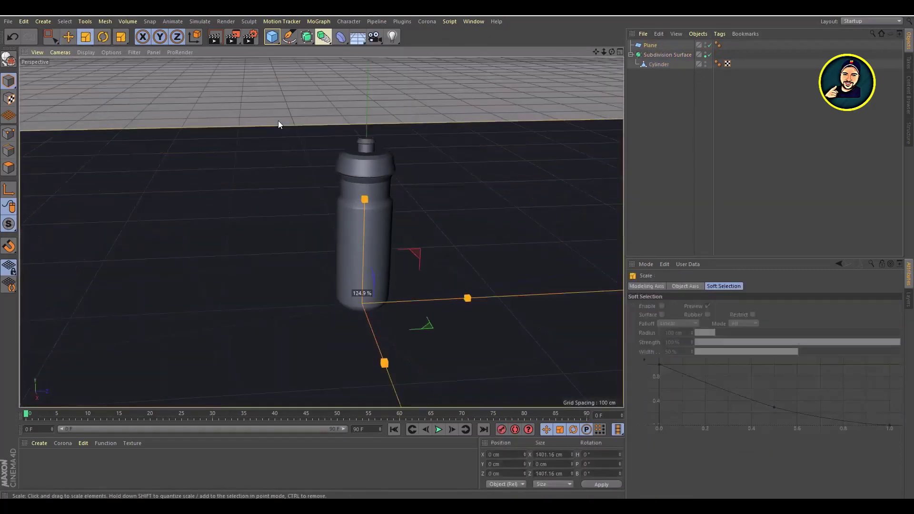
pyautogui.press('e')
pyautogui.keyDown('ctrl'); pyautogui.moveTo(727, 63); pyautogui.dragTo(727, 45); pyautogui.keyUp('ctrl')
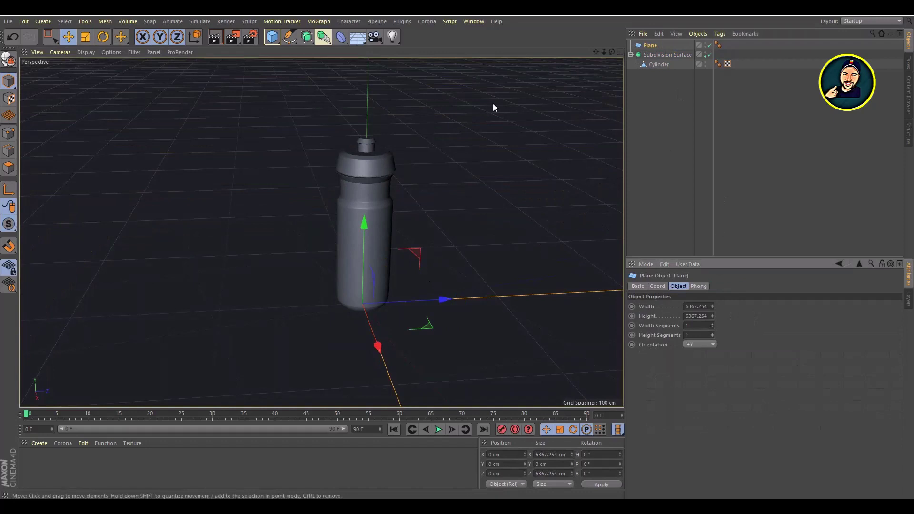
pyautogui.scroll(-3, 465, 168)
pyautogui.click(466, 168)
pyautogui.click(423, 191)
pyautogui.scroll(3, 422, 190)
# Switch the renderer to Corona in Render Settings.
pyautogui.hotkey('ctrl', 'b')
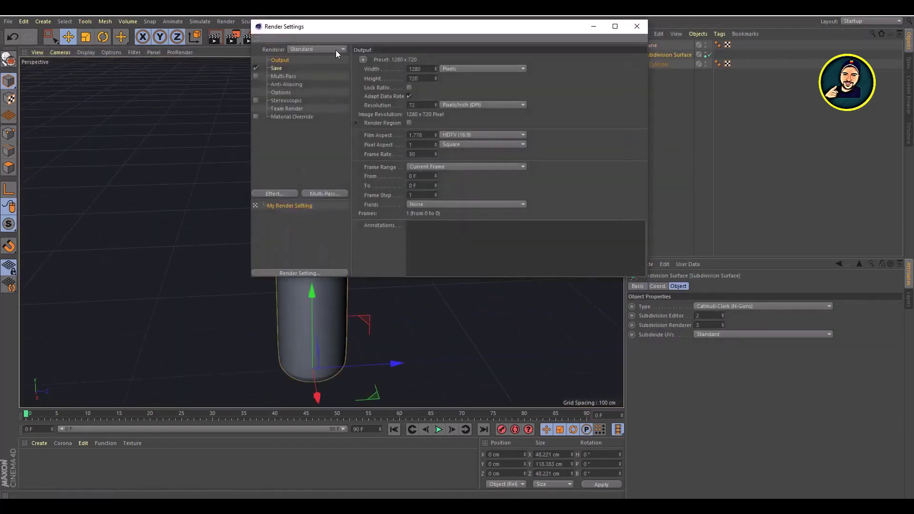
pyautogui.click(339, 50)
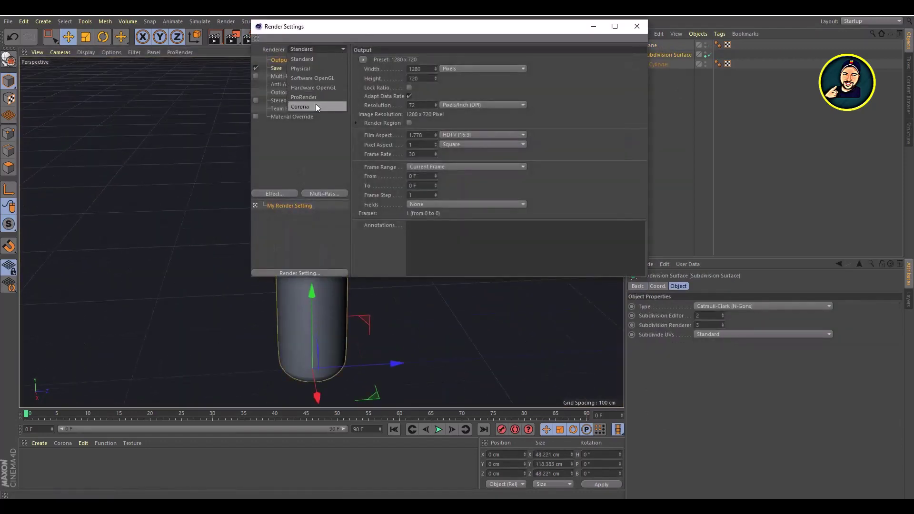
pyautogui.click(316, 103)
pyautogui.click(640, 28)
# Create a Corona material with a blue diffuse colour and apply it to the bottle.
pyautogui.click(427, 22)
pyautogui.doubleClick(71, 462)
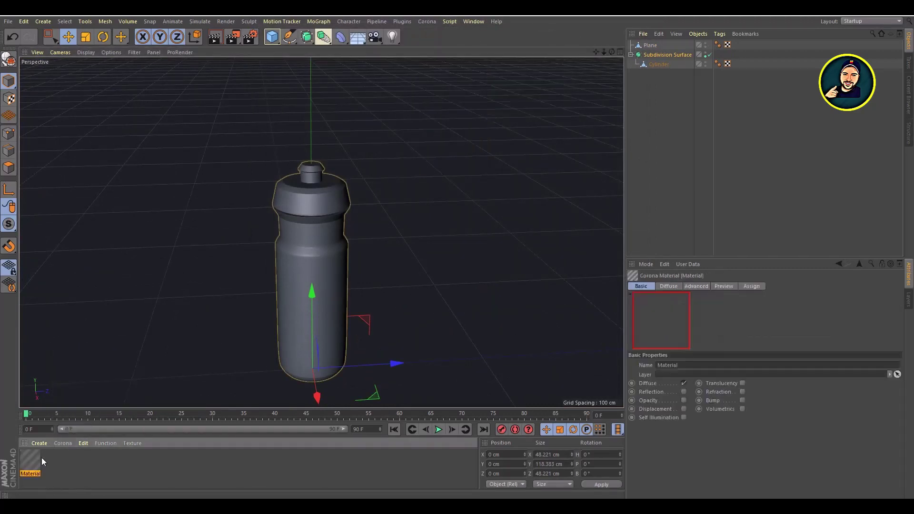
pyautogui.doubleClick(30, 459)
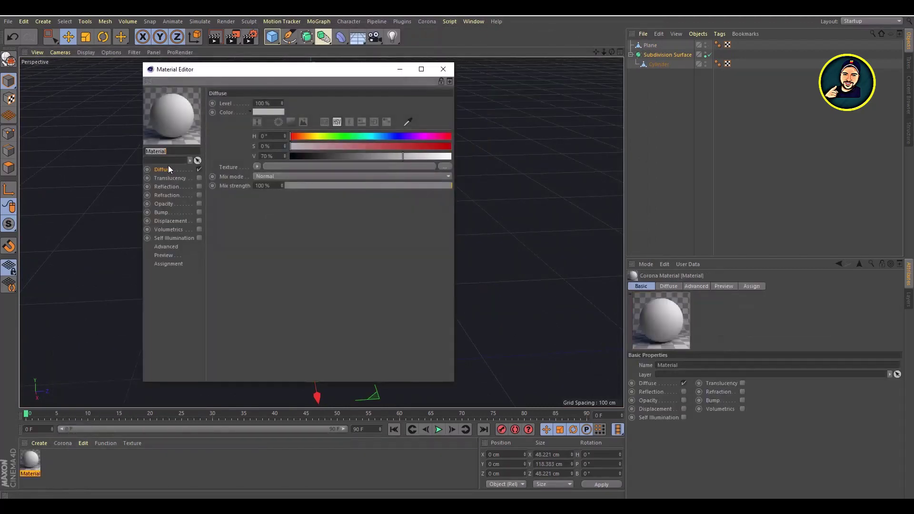
pyautogui.click(366, 136)
pyautogui.click(408, 146)
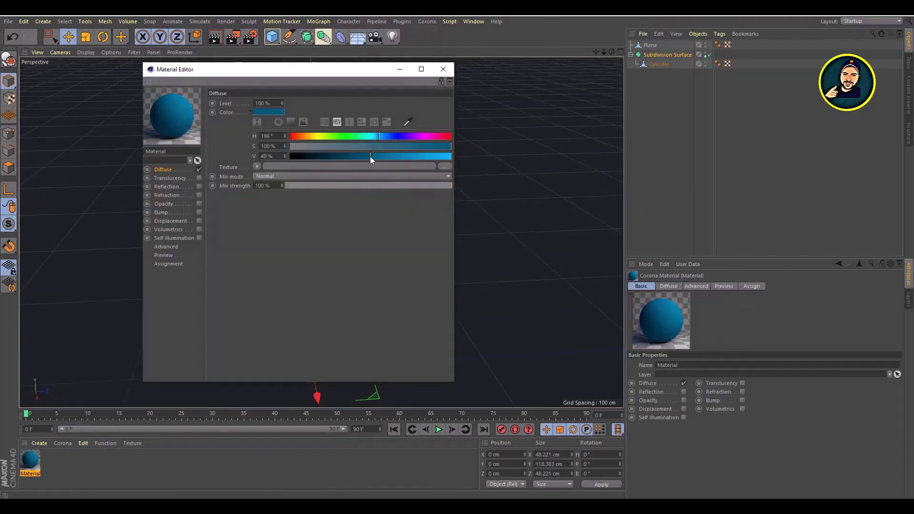
pyautogui.click(199, 186)
pyautogui.click(442, 69)
pyautogui.moveTo(30, 459)
pyautogui.mouseDown()
pyautogui.moveTo(340, 257)
pyautogui.moveTo(331, 259)
pyautogui.mouseUp()
# Check the bottle from the front view and add a MoText 3D text object.
pyautogui.press('F4')
pyautogui.press('F1')
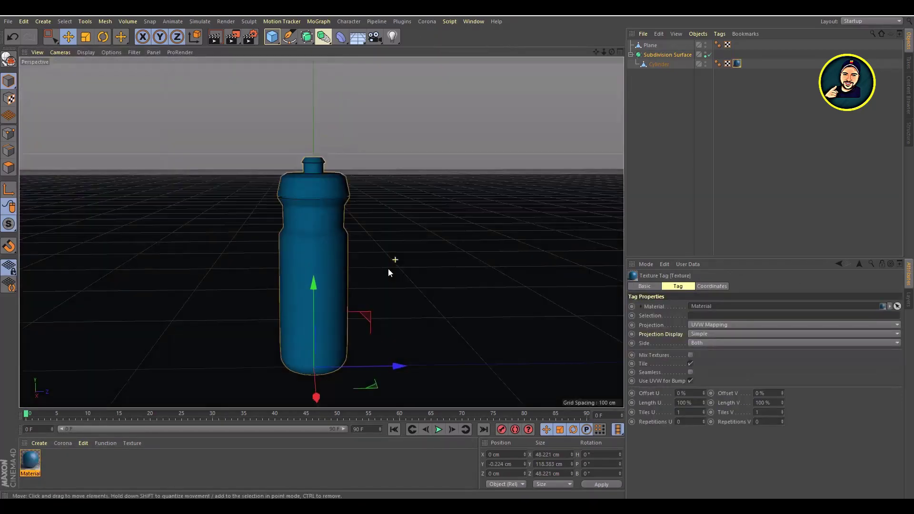
pyautogui.click(316, 21)
pyautogui.click(339, 171)
# Replace the MoText placeholder text with 'Sports Ever'.
pyautogui.click(319, 21)
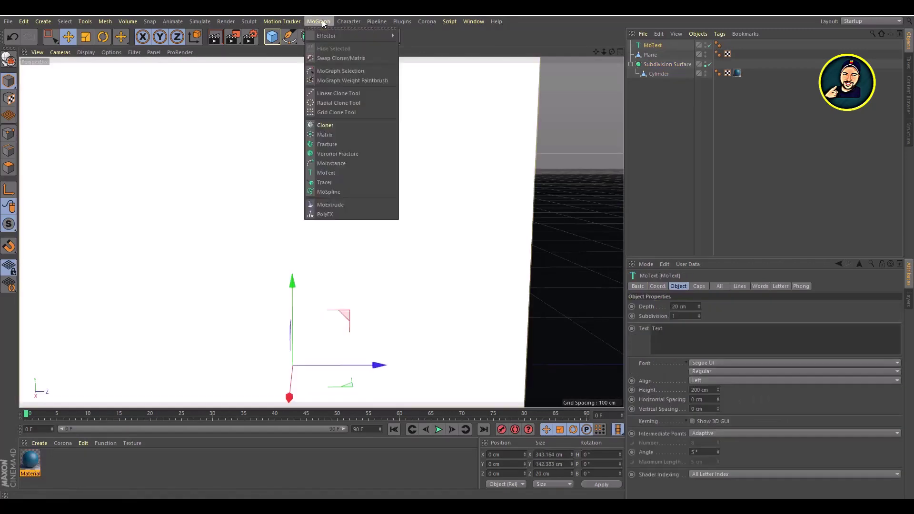
pyautogui.doubleClick(657, 329)
pyautogui.write('ports ')
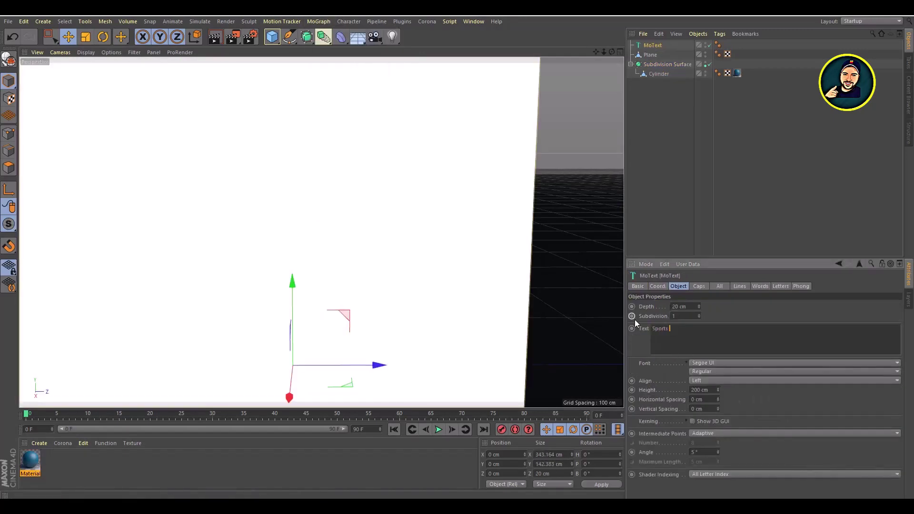
pyautogui.write('Ever')
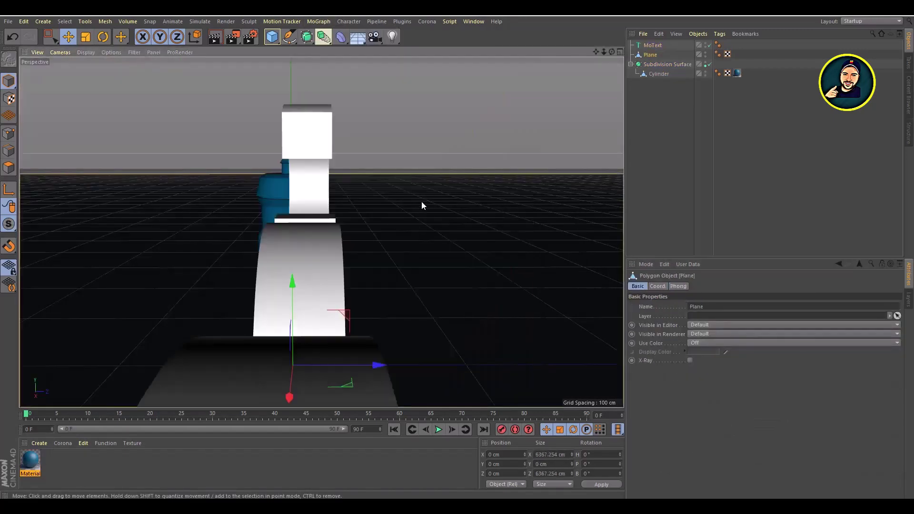
# Move the text from the bottle base toward the bottle's front using the top view.
pyautogui.moveTo(221, 183)
pyautogui.mouseDown()
pyautogui.moveTo(384, 285)
pyautogui.moveTo(428, 267)
pyautogui.mouseUp()
pyautogui.press('r')
pyautogui.press('e')
pyautogui.middleClick(429, 267)
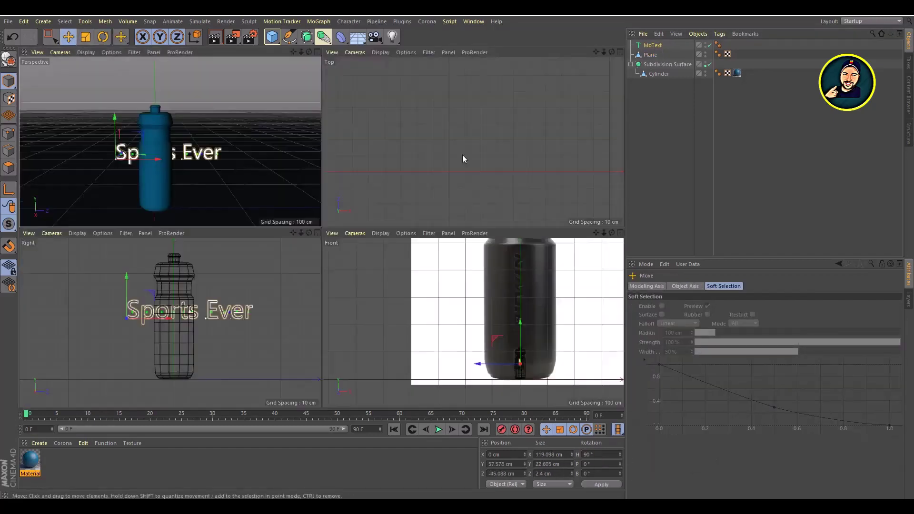
pyautogui.middleClick(463, 157)
pyautogui.moveTo(499, 177); pyautogui.dragTo(285, 310)
pyautogui.press('F1')
# Bank the text -90° so it stands vertical, and place it on the bottle's surface.
pyautogui.press('r')
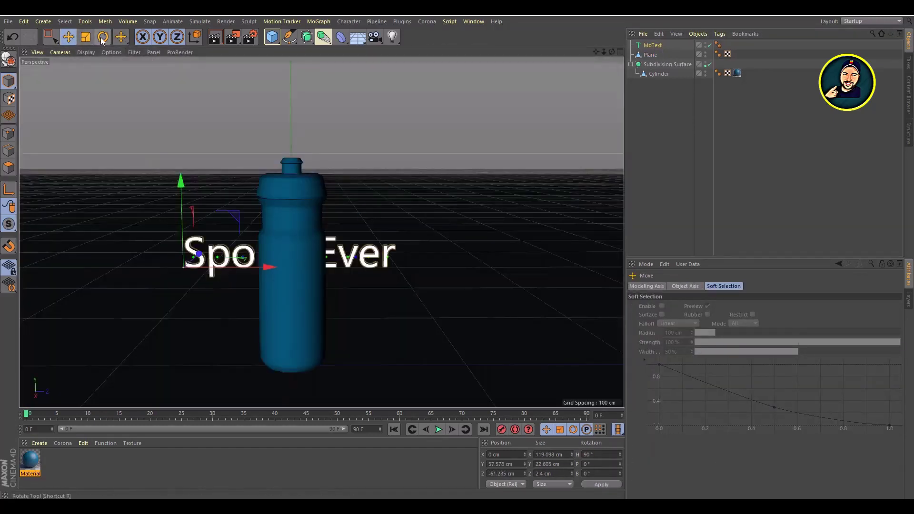
pyautogui.press('F3')
pyautogui.moveTo(218, 182); pyautogui.dragTo(257, 174)
pyautogui.write('-90')
pyautogui.press('Return')
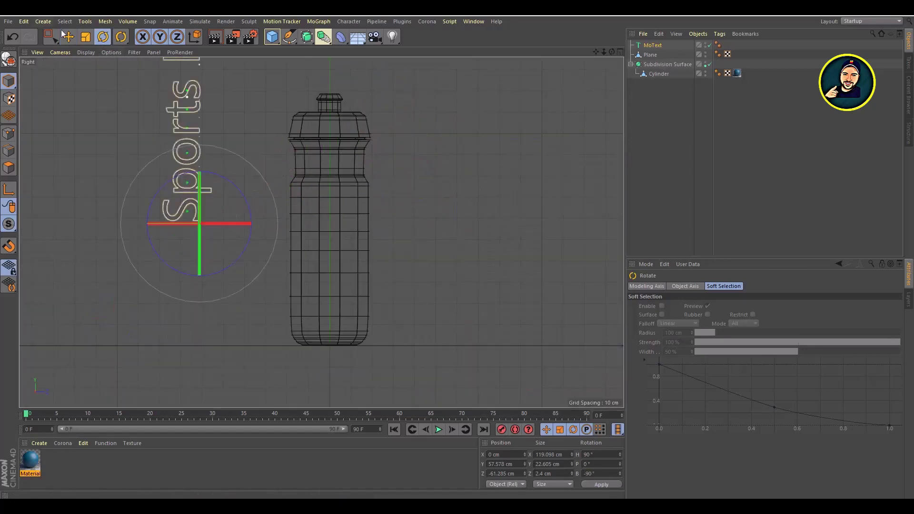
pyautogui.press('e')
pyautogui.moveTo(191, 136); pyautogui.dragTo(328, 236)
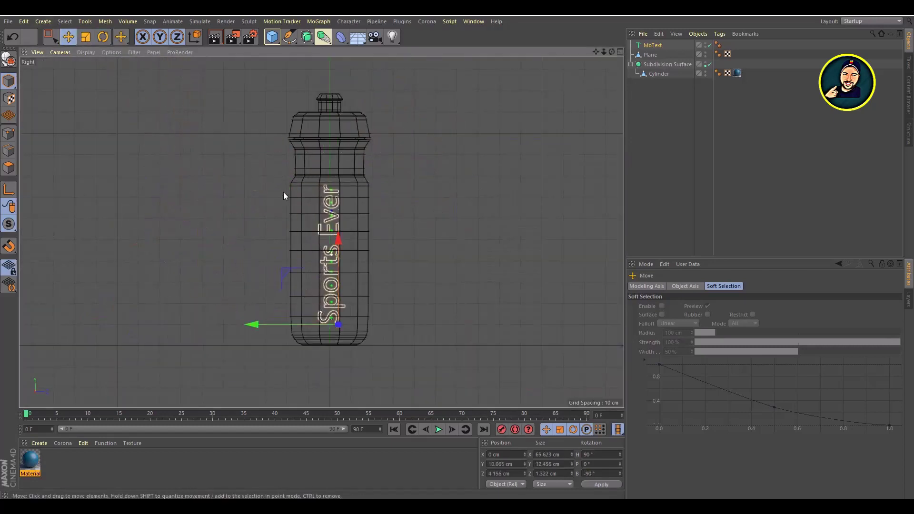
pyautogui.press('F1')
pyautogui.moveTo(373, 361); pyautogui.dragTo(356, 366)
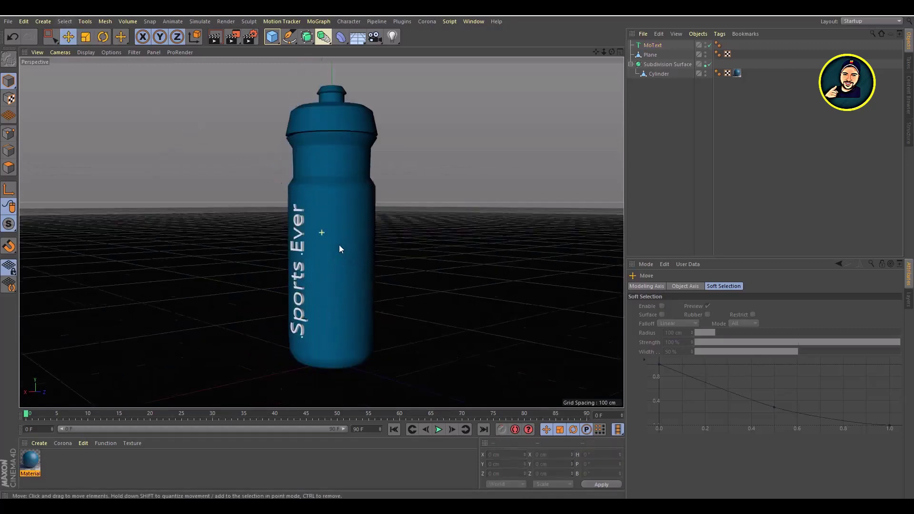
# Shrink the text slightly to fit the bottle.
pyautogui.scroll(5, 333, 257)
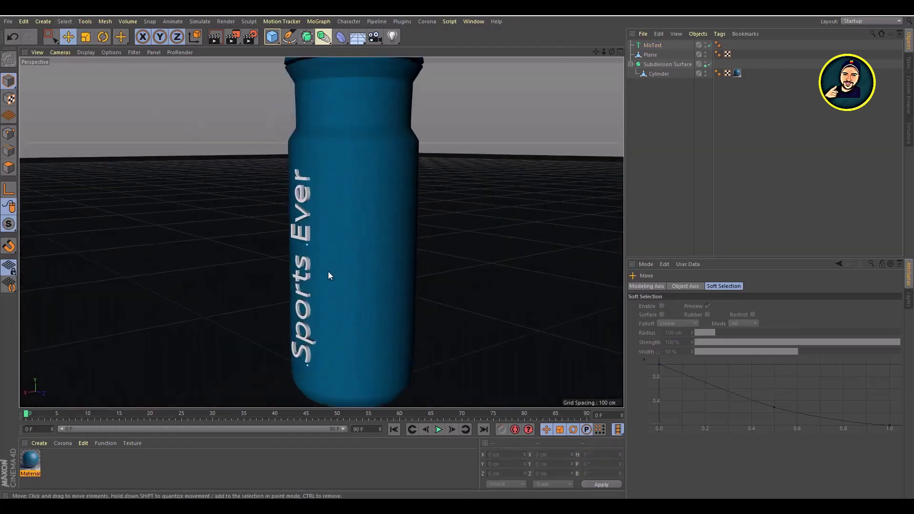
pyautogui.scroll(5, 328, 271)
pyautogui.click(334, 266)
pyautogui.press('t')
pyautogui.moveTo(356, 223); pyautogui.dragTo(149, 111)
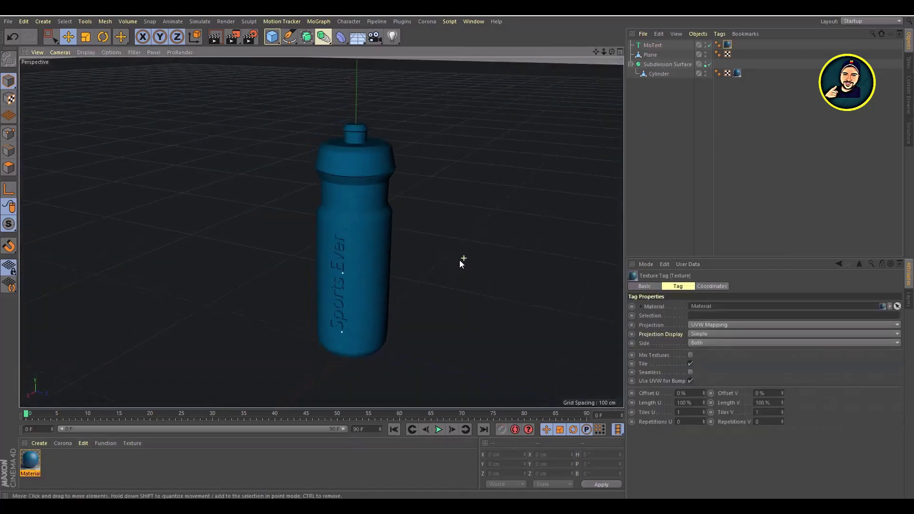
# Select the text and bottle together, keeping the text outside the Subdivision Surface.
pyautogui.moveTo(652, 44); pyautogui.dragTo(659, 55)
pyautogui.click(659, 55)
pyautogui.scroll(3, 332, 267)
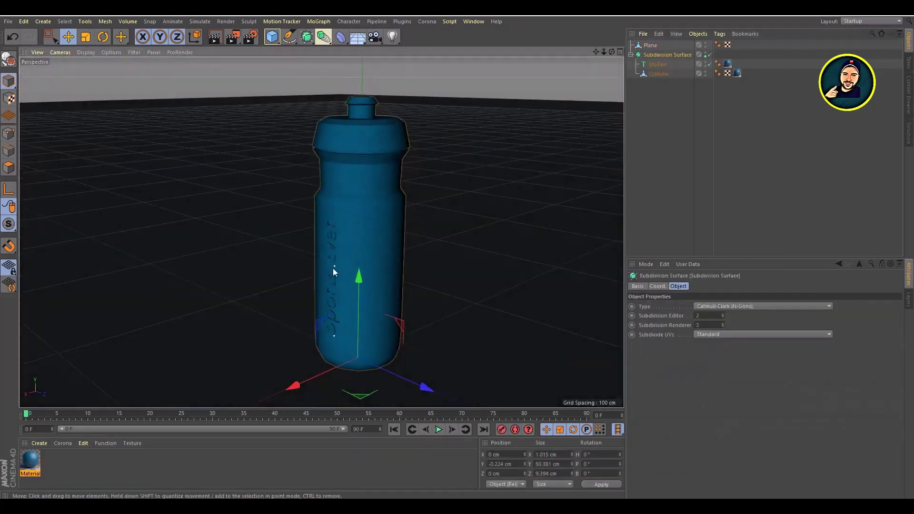
pyautogui.scroll(5, 332, 267)
pyautogui.click(653, 63)
pyautogui.moveTo(653, 63); pyautogui.dragTo(653, 50)
# Group the text and bottle with Alt+G and name the group 'Bottle'.
pyautogui.hotkey('alt', 'g')
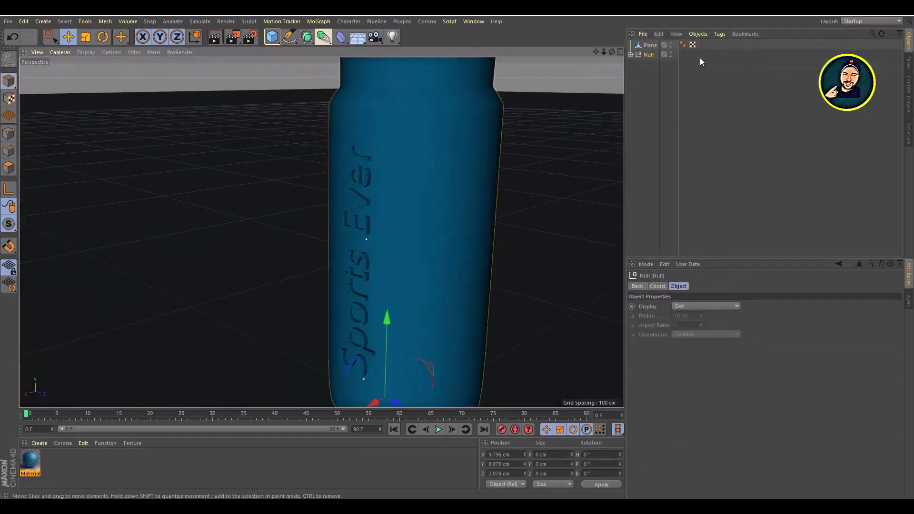
pyautogui.doubleClick(650, 54)
pyautogui.write('Bottle')
pyautogui.press('Return')
pyautogui.scroll(-3, 425, 187)
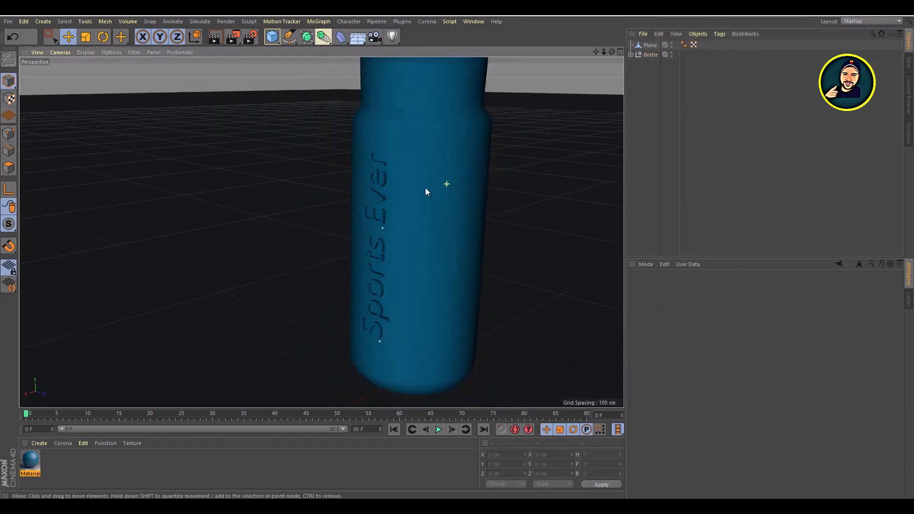
# Add a Corona light to the scene.
pyautogui.click(426, 22)
pyautogui.click(445, 60)
pyautogui.scroll(5, 213, 322)
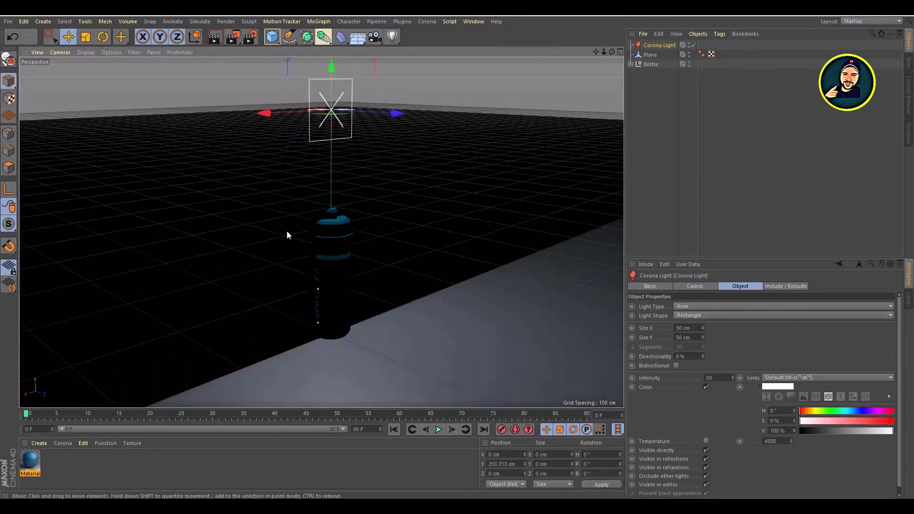
# Rotate the Corona light to -90° pitch and raise it above the bottle.
pyautogui.press('r')
pyautogui.moveTo(333, 77); pyautogui.dragTo(348, 95)
pyautogui.doubleClick(600, 464)
pyautogui.write('90')
pyautogui.press('Return')
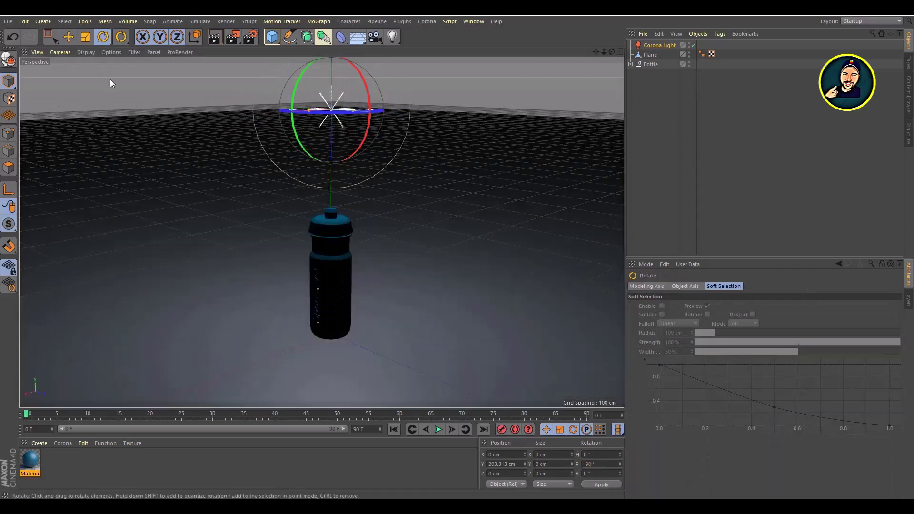
pyautogui.press('e')
pyautogui.moveTo(334, 201); pyautogui.dragTo(334, 124)
# Move the light off to one side and place a copy on the opposite side.
pyautogui.click(215, 37)
pyautogui.click(346, 66)
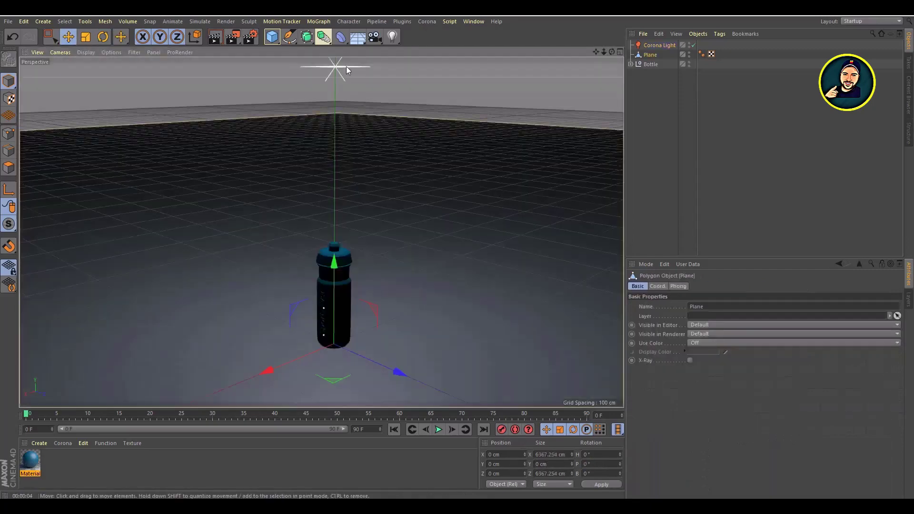
pyautogui.moveTo(347, 67)
pyautogui.keyDown('alt'); pyautogui.mouseDown()
pyautogui.moveTo(424, 192)
pyautogui.moveTo(435, 196)
pyautogui.mouseUp(); pyautogui.keyUp('alt')
pyautogui.moveTo(190, 159)
pyautogui.mouseDown()
pyautogui.moveTo(52, 192)
pyautogui.moveTo(500, 167)
pyautogui.moveTo(396, 158)
pyautogui.mouseUp()
pyautogui.moveTo(317, 235); pyautogui.dragTo(317, 285)
pyautogui.keyDown('ctrl'); pyautogui.moveTo(402, 206); pyautogui.dragTo(614, 230); pyautogui.keyUp('ctrl')
# Tilt the copied lights toward the bottle and select two of them together.
pyautogui.press('r')
pyautogui.moveTo(151, 70)
pyautogui.keyDown('alt'); pyautogui.mouseDown()
pyautogui.moveTo(490, 300)
pyautogui.moveTo(428, 228)
pyautogui.mouseUp(); pyautogui.keyUp('alt')
pyautogui.moveTo(487, 255); pyautogui.dragTo(498, 245)
pyautogui.keyDown('alt'); pyautogui.moveTo(276, 228); pyautogui.dragTo(333, 204); pyautogui.keyUp('alt')
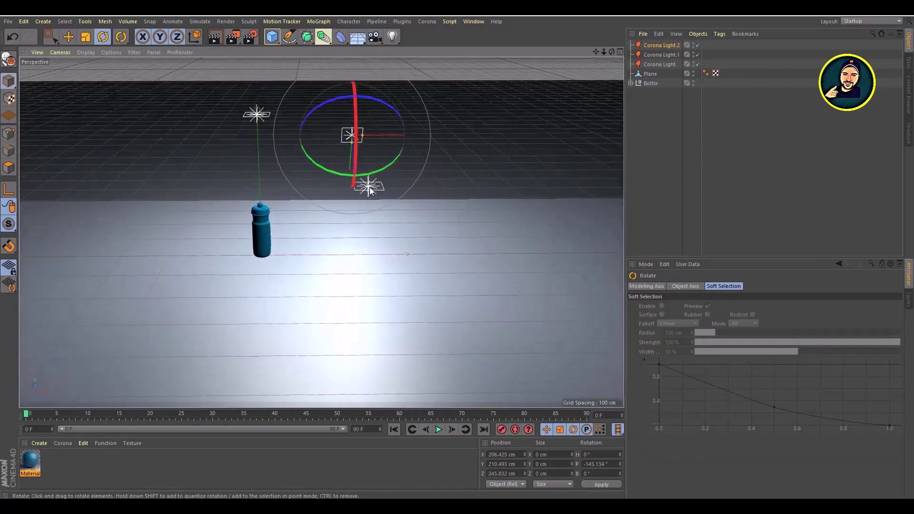
pyautogui.click(368, 186)
pyautogui.press('e')
# Check the four-light setup with a viewport render and review it in four viewports.
pyautogui.moveTo(446, 157)
pyautogui.keyDown('alt'); pyautogui.mouseDown()
pyautogui.moveTo(264, 81)
pyautogui.moveTo(253, 267)
pyautogui.mouseUp(); pyautogui.keyUp('alt')
pyautogui.scroll(3, 252, 267)
pyautogui.hotkey('ctrl', 'r')
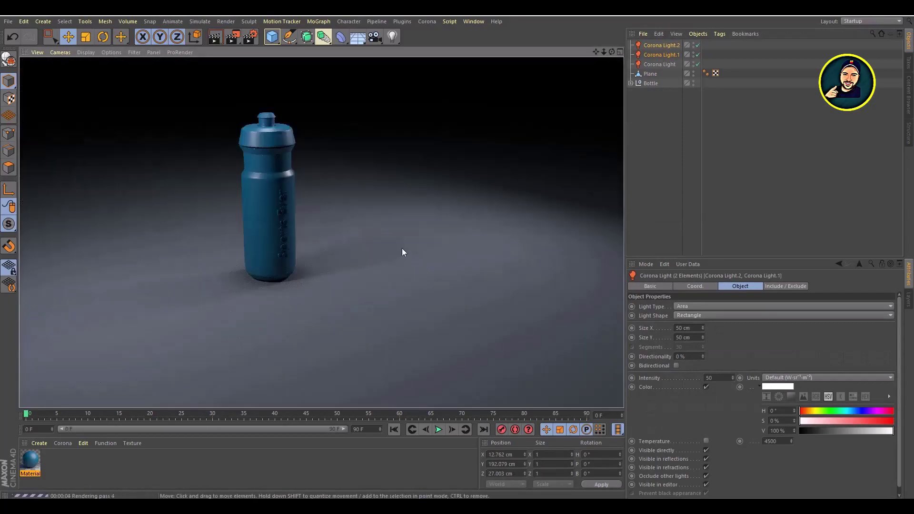
pyautogui.middleClick(381, 249)
pyautogui.middleClick(270, 138)
pyautogui.moveTo(336, 269)
pyautogui.keyDown('alt'); pyautogui.mouseDown()
pyautogui.moveTo(416, 110)
pyautogui.moveTo(409, 234)
pyautogui.mouseUp(); pyautogui.keyUp('alt')
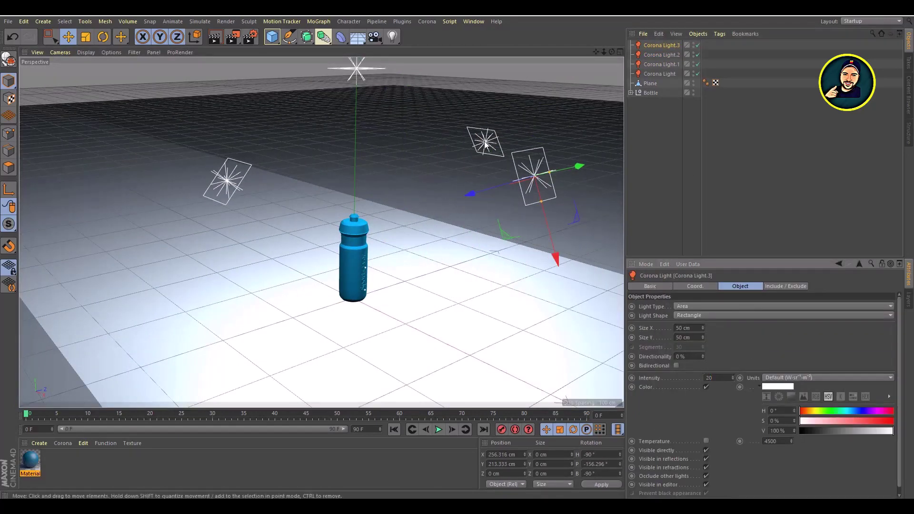
pyautogui.click(515, 70)
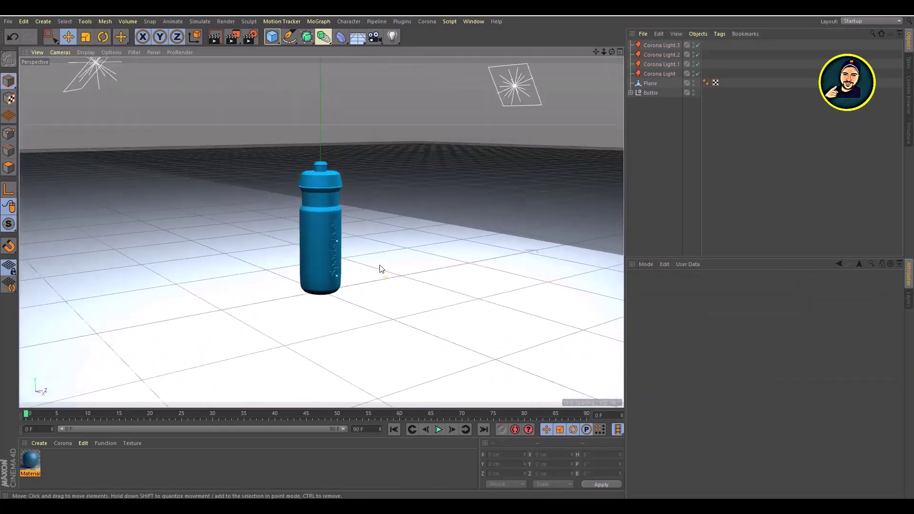
pyautogui.scroll(5, 380, 268)
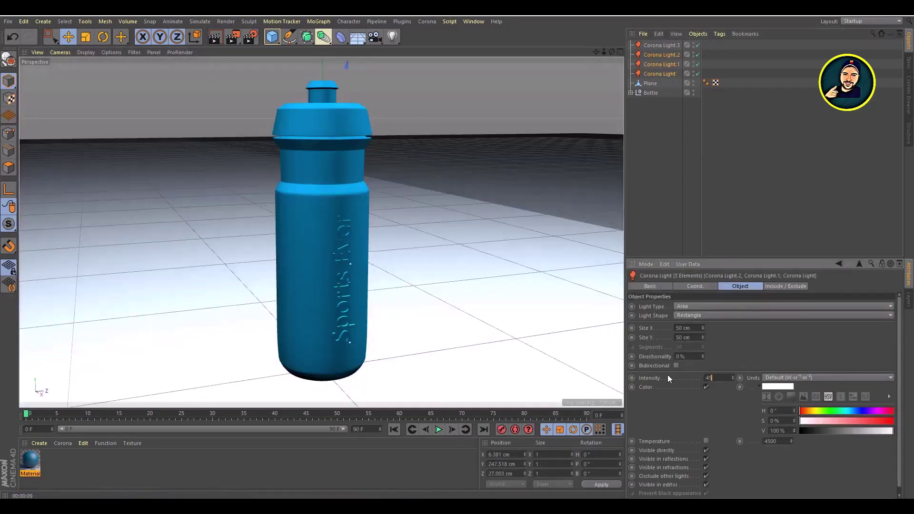
pyautogui.middleClick(268, 125)
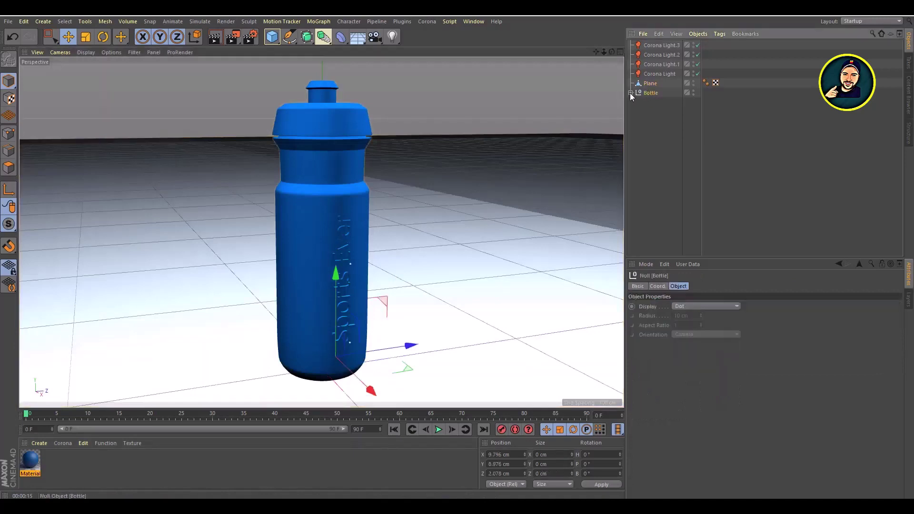
# Select the bottle's cylinder mesh, turn off subdivision smoothing, and enter polygon mode.
pyautogui.click(631, 93)
pyautogui.click(664, 122)
pyautogui.click(86, 52)
pyautogui.click(115, 72)
pyautogui.click(715, 111)
pyautogui.scroll(3, 326, 186)
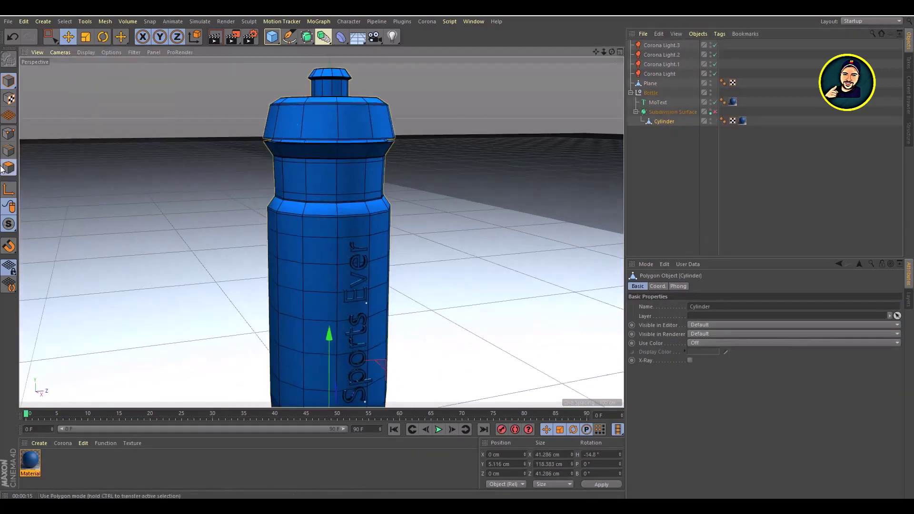
pyautogui.click(8, 168)
# Loop-select the ring of polygons forming the bottle's neck band.
pyautogui.click(347, 177)
pyautogui.scroll(2, 378, 186)
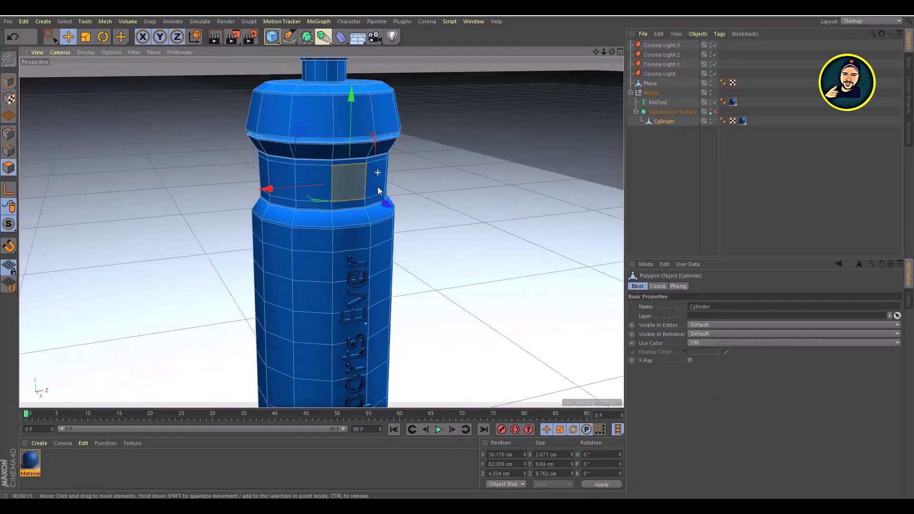
pyautogui.scroll(2, 382, 180)
pyautogui.keyDown('shift'); pyautogui.moveTo(304, 177); pyautogui.dragTo(267, 181); pyautogui.keyUp('shift')
pyautogui.click(85, 21)
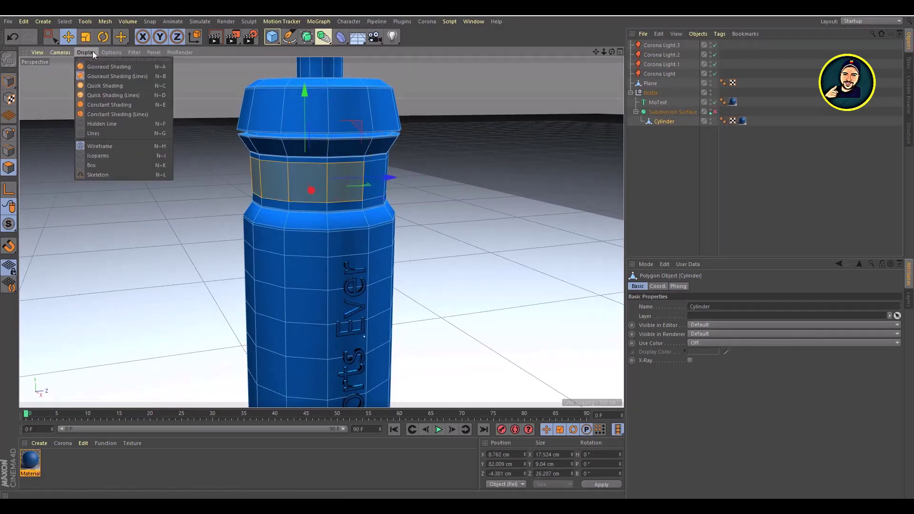
pyautogui.click(85, 86)
pyautogui.click(414, 104)
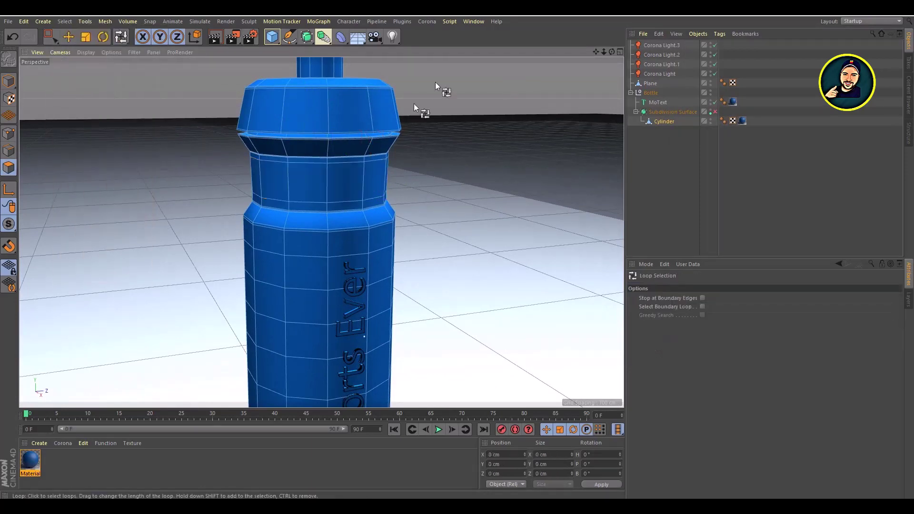
pyautogui.click(333, 193)
pyautogui.scroll(-3, 427, 115)
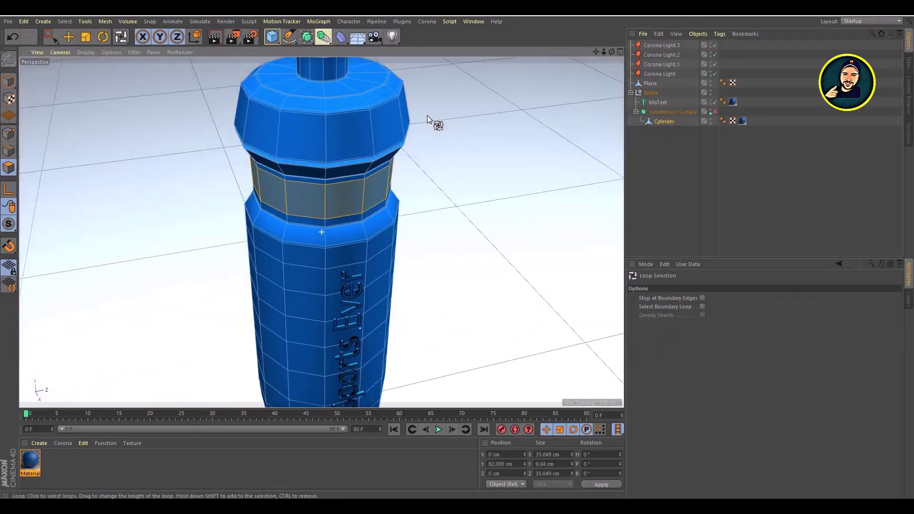
pyautogui.keyDown('alt'); pyautogui.moveTo(427, 115); pyautogui.dragTo(127, 408); pyautogui.keyUp('alt')
# Apply a darkened copy of the blue material to the neck band and preview it.
pyautogui.keyDown('ctrl'); pyautogui.moveTo(30, 462); pyautogui.dragTo(54, 462); pyautogui.keyUp('ctrl')
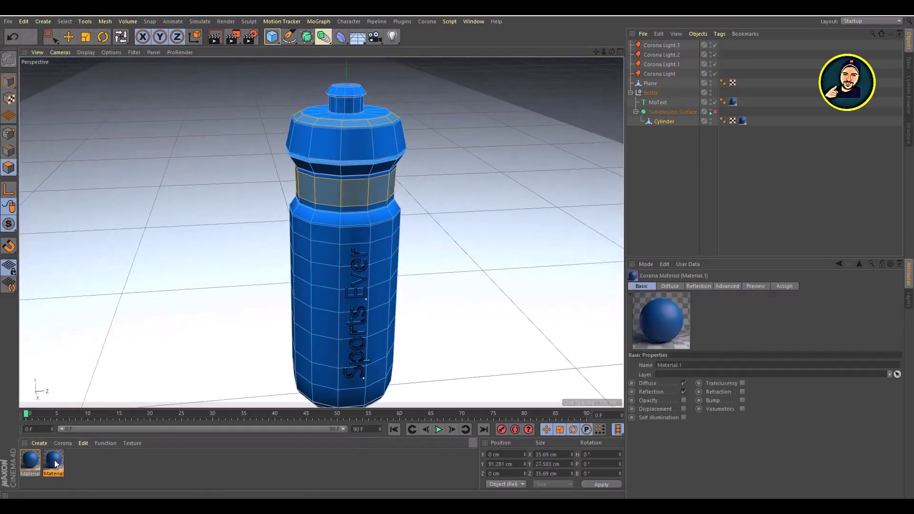
pyautogui.doubleClick(53, 462)
pyautogui.moveTo(418, 156); pyautogui.dragTo(295, 156)
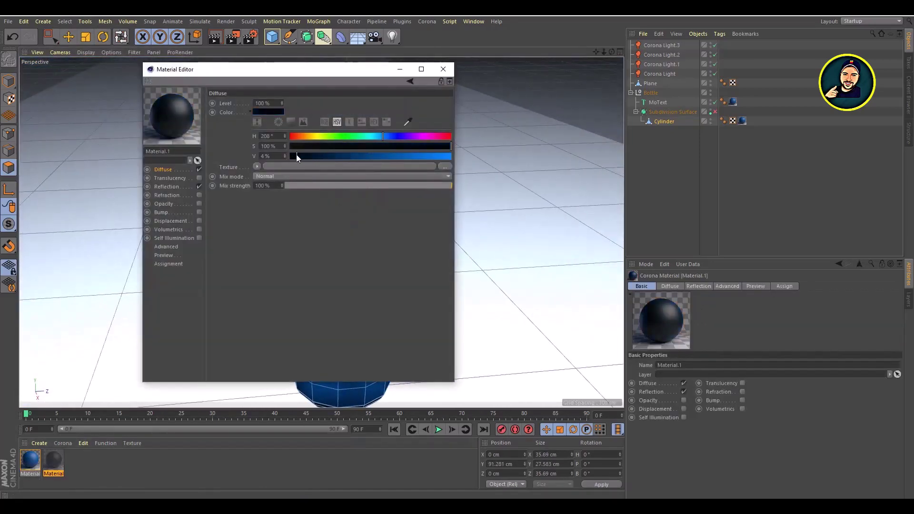
pyautogui.click(443, 69)
pyautogui.moveTo(393, 268); pyautogui.dragTo(393, 268)
pyautogui.click(8, 81)
pyautogui.press('e')
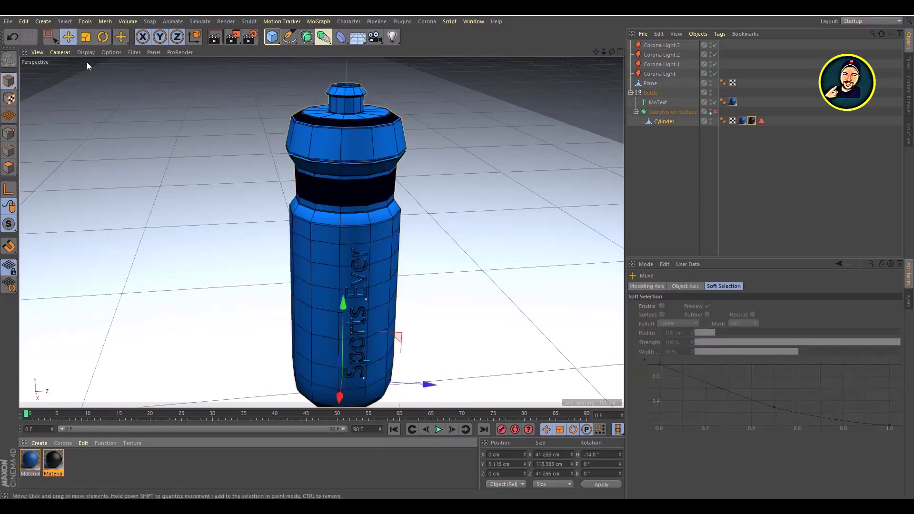
pyautogui.click(469, 245)
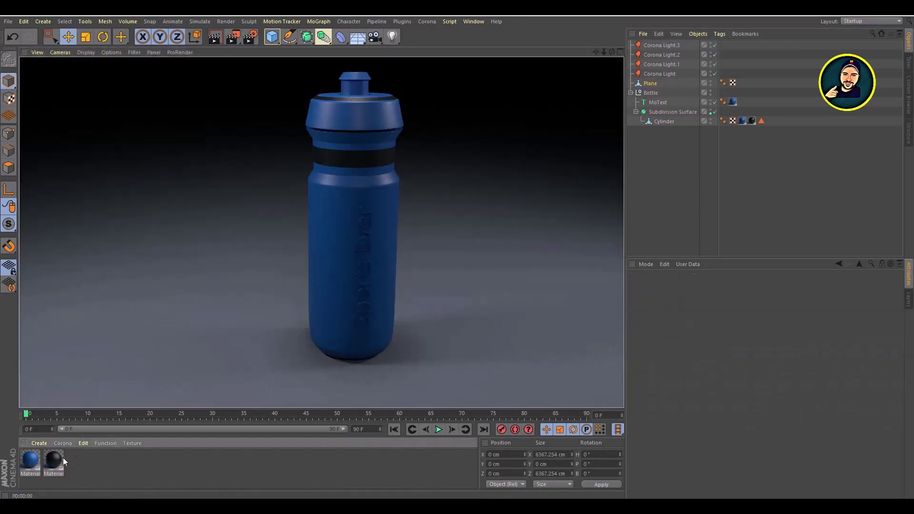
# Tint the band material red and render to check it.
pyautogui.doubleClick(53, 461)
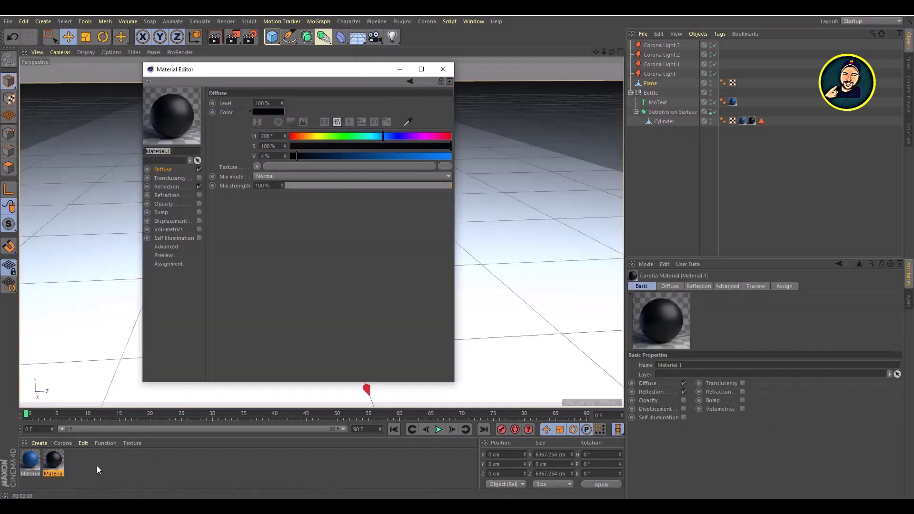
pyautogui.moveTo(292, 156); pyautogui.dragTo(356, 156)
pyautogui.click(401, 195)
pyautogui.hotkey('ctrl', 'r')
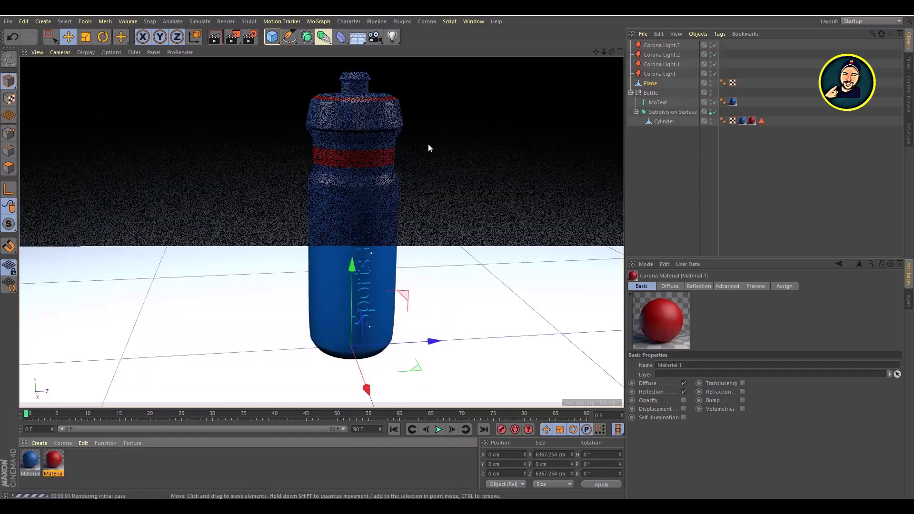
# Recolour the bottle's main material to a bright orange and check it in a render.
pyautogui.click(30, 459)
pyautogui.doubleClick(30, 459)
pyautogui.moveTo(384, 135); pyautogui.dragTo(302, 136)
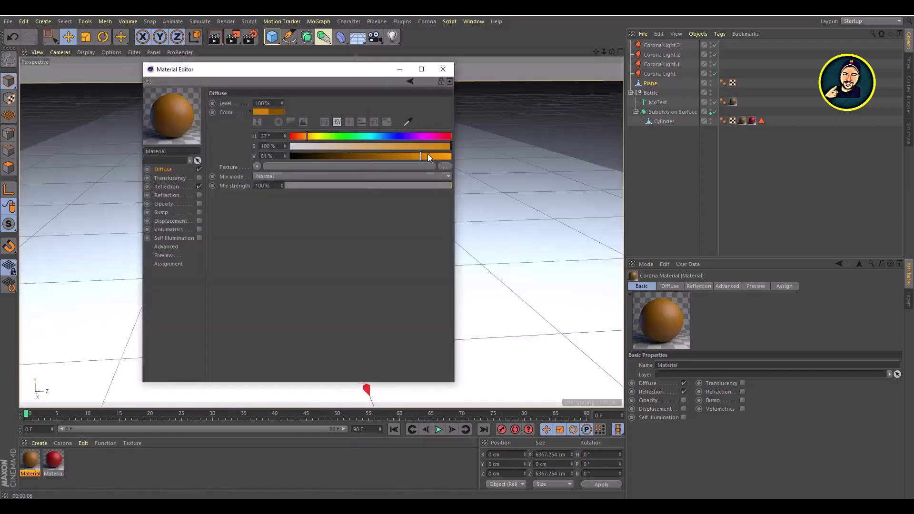
pyautogui.moveTo(427, 156); pyautogui.dragTo(433, 156)
pyautogui.click(443, 69)
pyautogui.hotkey('ctrl', 'r')
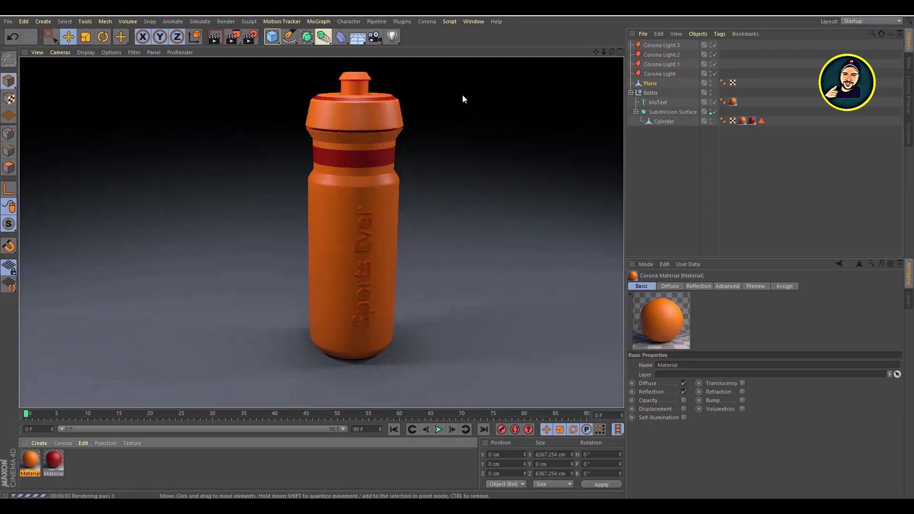
pyautogui.click(501, 271)
pyautogui.click(650, 92)
# Paste a copy of the bottle and place it beside the original.
pyautogui.hotkey('ctrl', 'c')
pyautogui.hotkey('ctrl', 'v')
pyautogui.moveTo(433, 341); pyautogui.dragTo(560, 330)
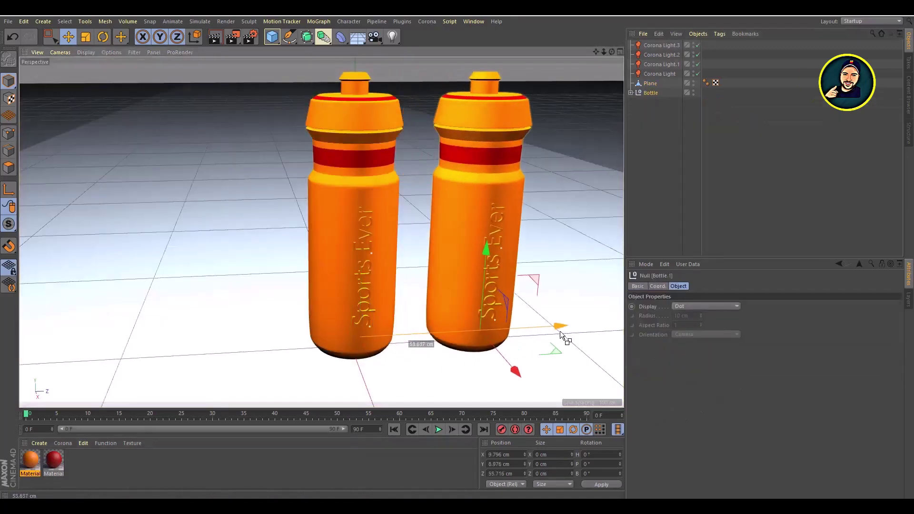
# Give the second bottle's body a copied material with black base colour and metallic Fresnel IOR.
pyautogui.click(33, 461)
pyautogui.hotkey('ctrl', 'c')
pyautogui.hotkey('ctrl', 'v')
pyautogui.doubleClick(76, 460)
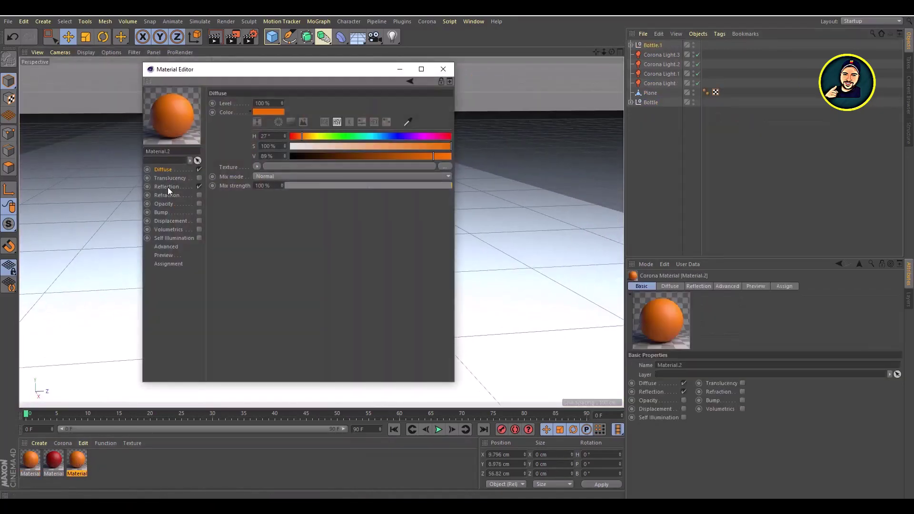
pyautogui.click(166, 187)
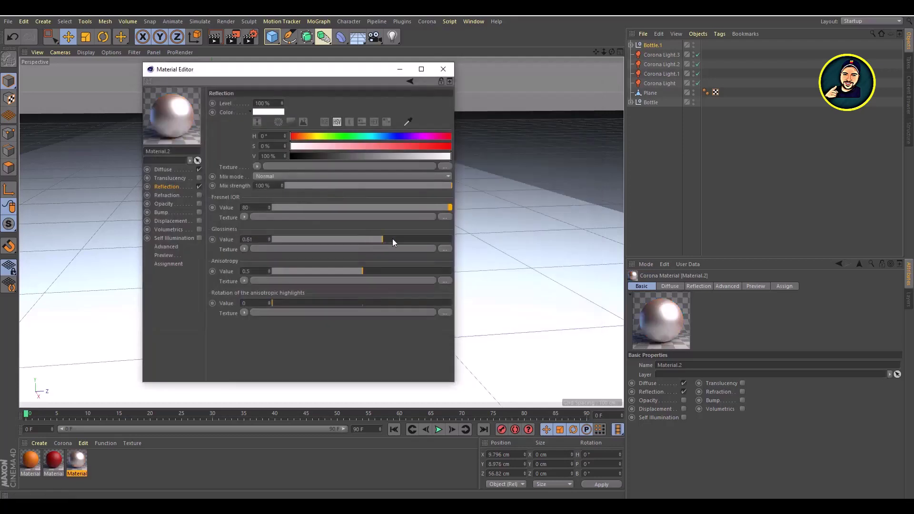
pyautogui.click(163, 170)
pyautogui.moveTo(325, 158); pyautogui.dragTo(318, 155)
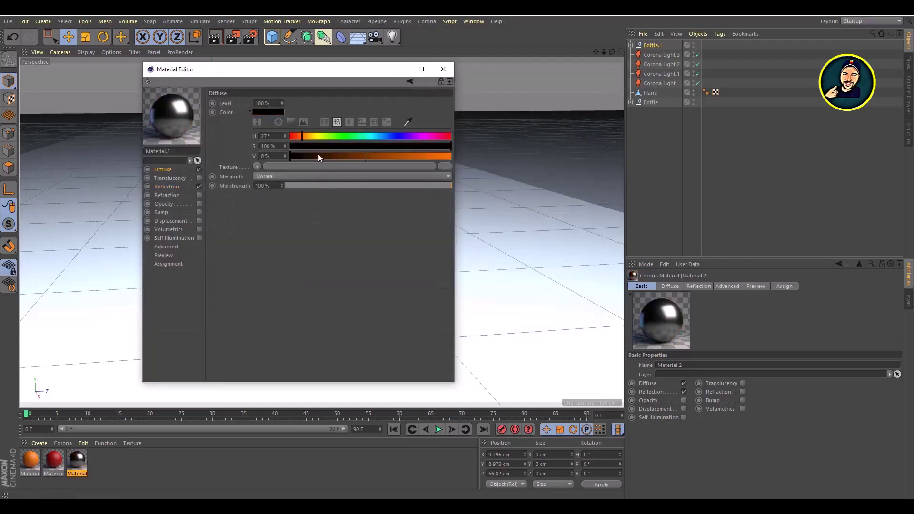
pyautogui.click(167, 187)
pyautogui.moveTo(410, 211); pyautogui.dragTo(357, 207)
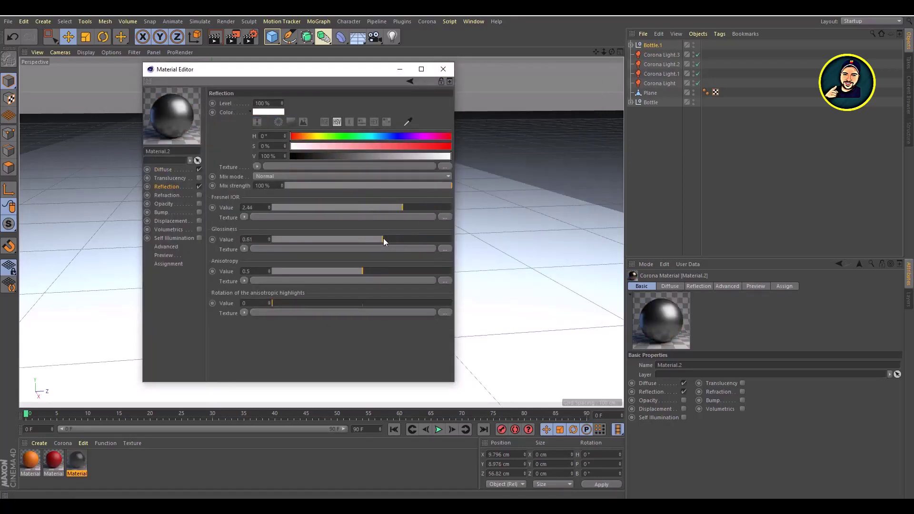
pyautogui.click(442, 69)
pyautogui.click(327, 110)
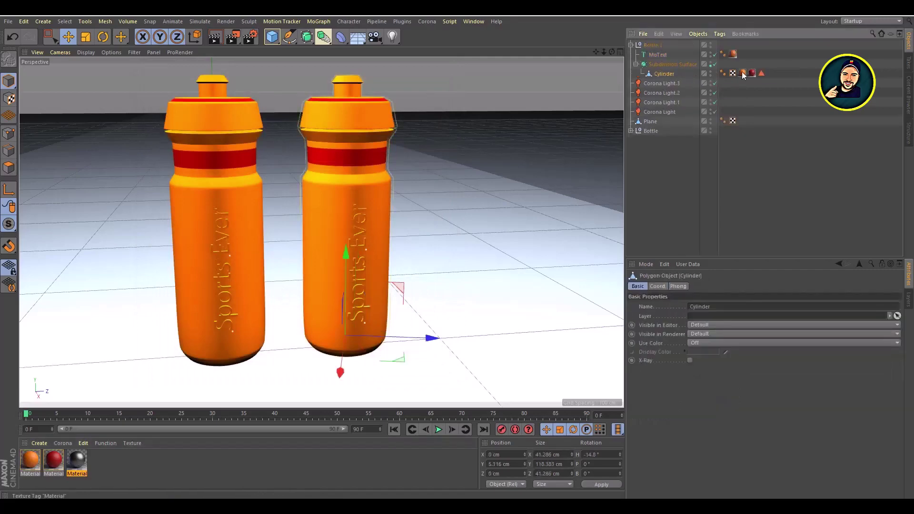
pyautogui.hotkey('ctrl', 'r')
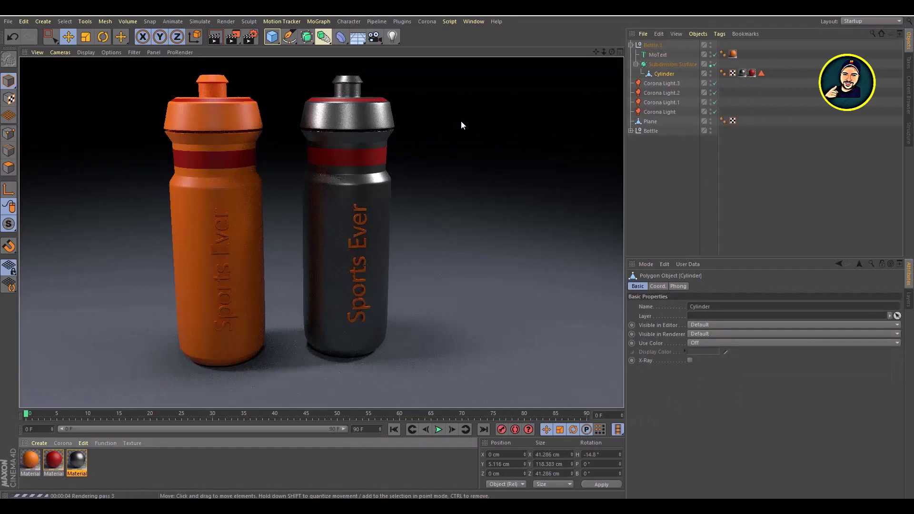
# Create a grey material and apply it to the second bottle's band and Sports Ever lettering.
pyautogui.keyDown('ctrl'); pyautogui.moveTo(76, 460); pyautogui.dragTo(101, 460); pyautogui.keyUp('ctrl')
pyautogui.doubleClick(101, 459)
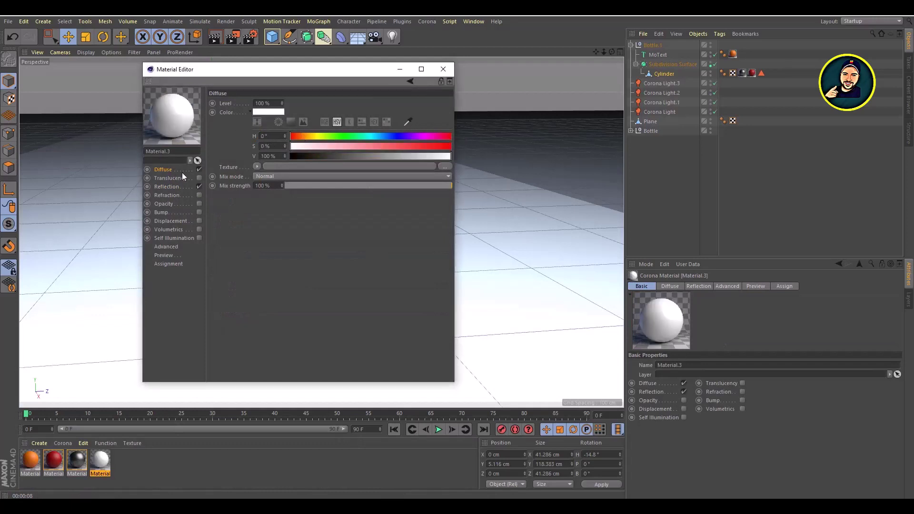
pyautogui.click(168, 187)
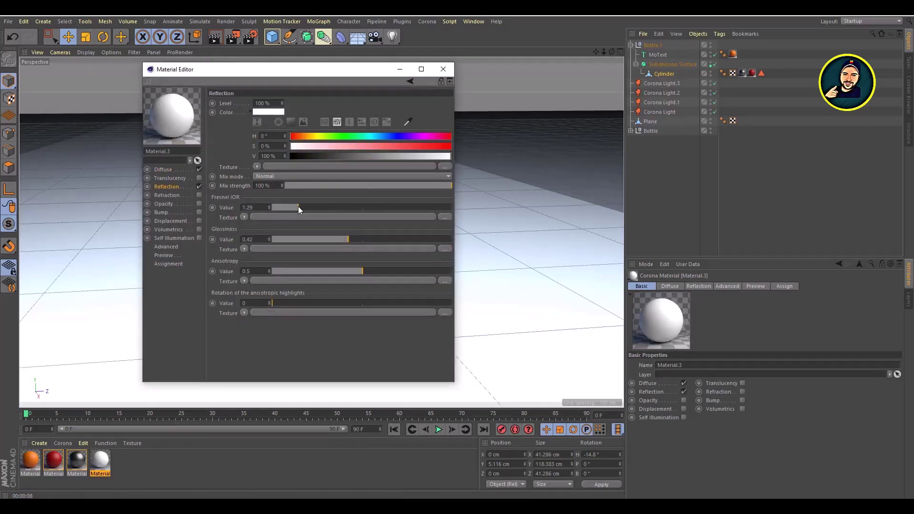
pyautogui.click(374, 155)
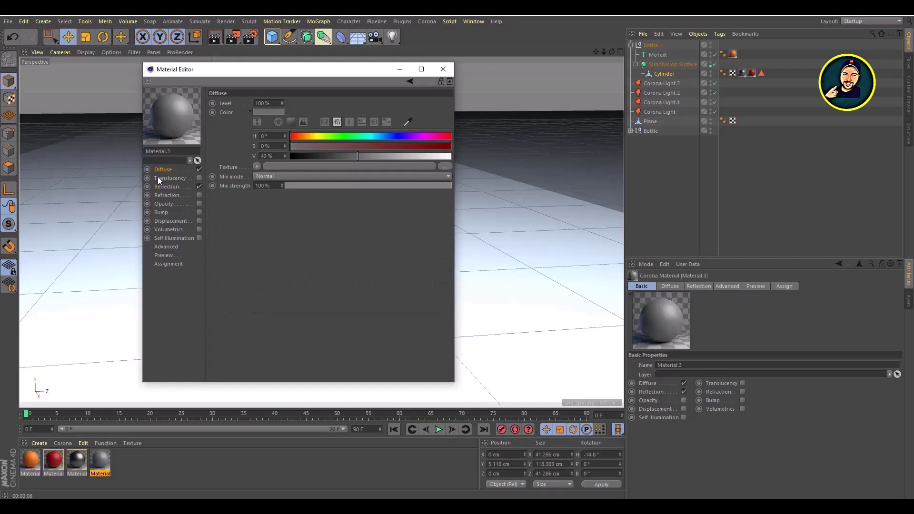
pyautogui.click(443, 69)
pyautogui.moveTo(100, 461); pyautogui.dragTo(752, 73)
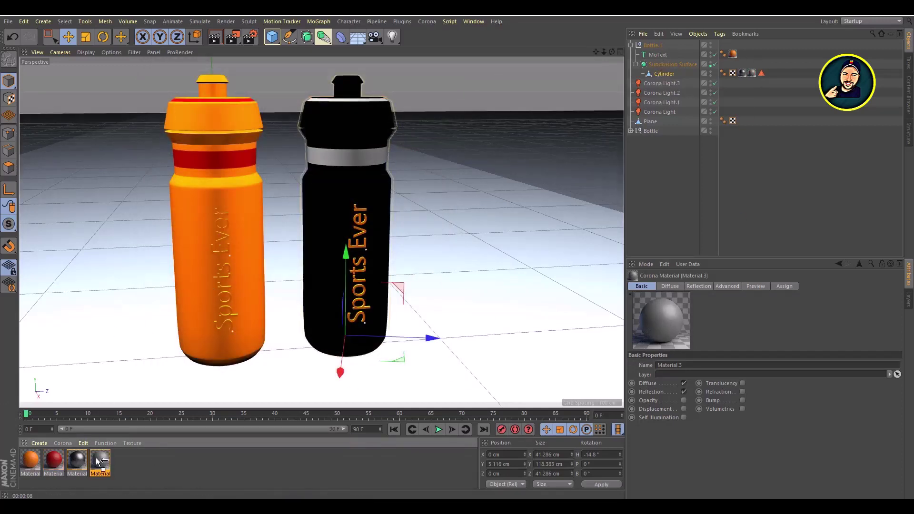
pyautogui.moveTo(100, 460); pyautogui.dragTo(358, 267)
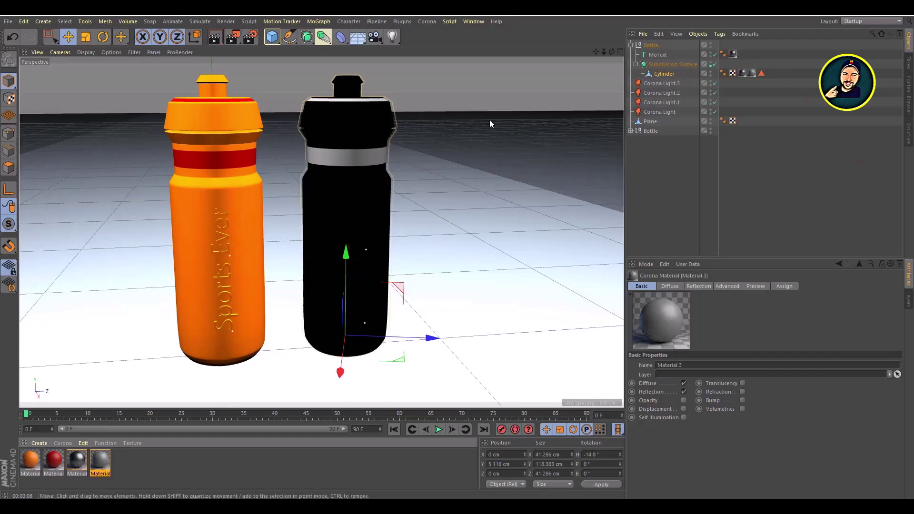
pyautogui.hotkey('ctrl', 'r')
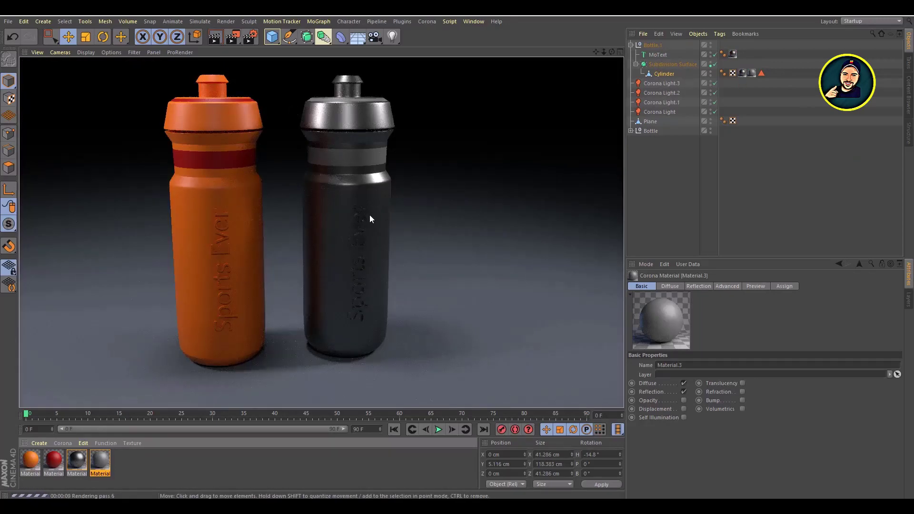
pyautogui.click(631, 45)
# Place a third bottle copy to the right and start a new material with refraction enabled.
pyautogui.keyDown('ctrl'); pyautogui.moveTo(433, 326); pyautogui.dragTo(538, 324); pyautogui.keyUp('ctrl')
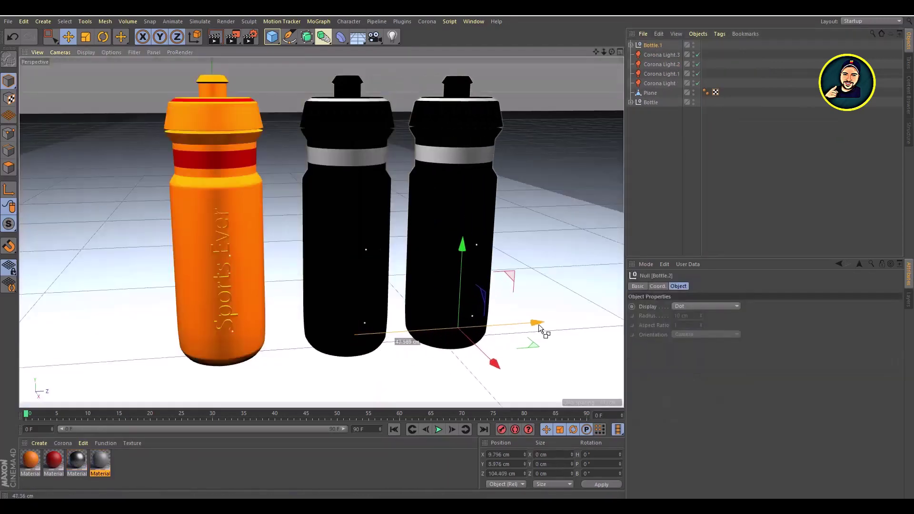
pyautogui.click(63, 443)
pyautogui.click(71, 351)
pyautogui.doubleClick(30, 461)
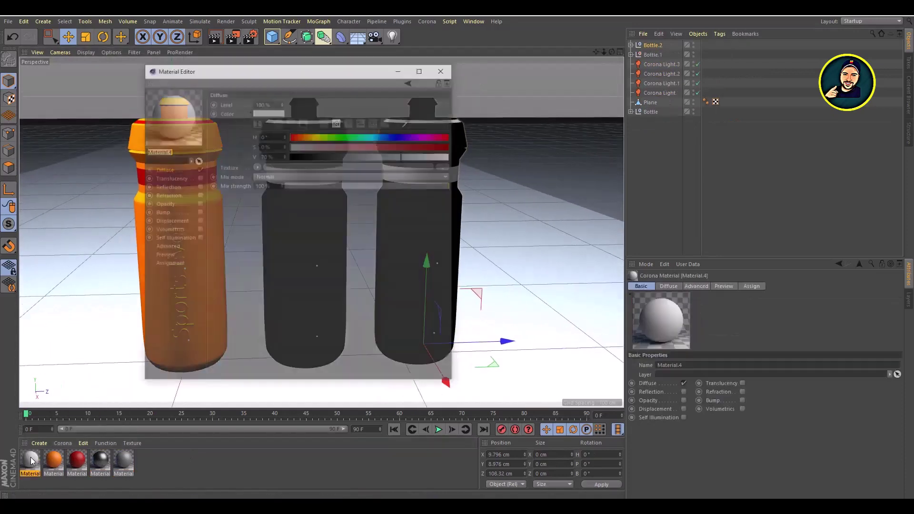
pyautogui.click(199, 196)
pyautogui.click(199, 187)
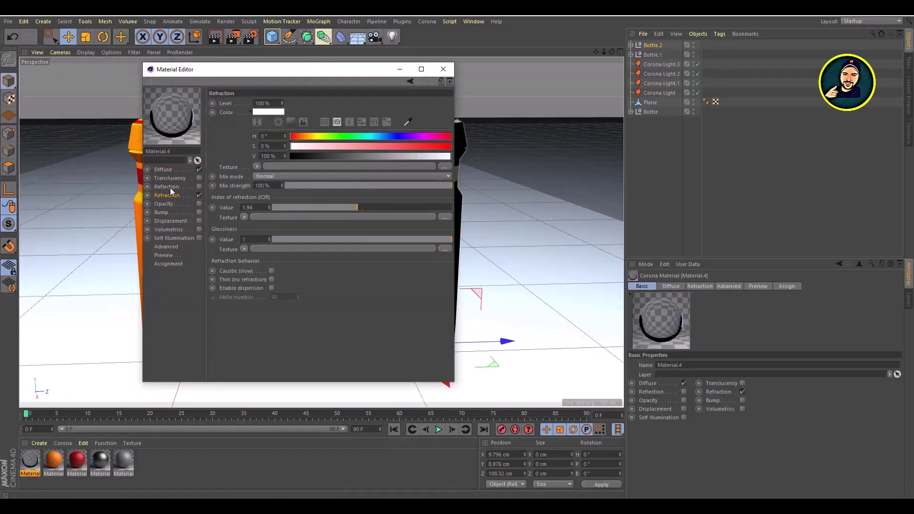
# Tune the glass material's reflection IOR and glossiness, and set refraction IOR to about 1.6.
pyautogui.click(166, 186)
pyautogui.moveTo(318, 207)
pyautogui.mouseDown()
pyautogui.moveTo(287, 207)
pyautogui.moveTo(343, 208)
pyautogui.moveTo(327, 208)
pyautogui.mouseUp()
pyautogui.click(407, 240)
pyautogui.moveTo(392, 239); pyautogui.dragTo(438, 239)
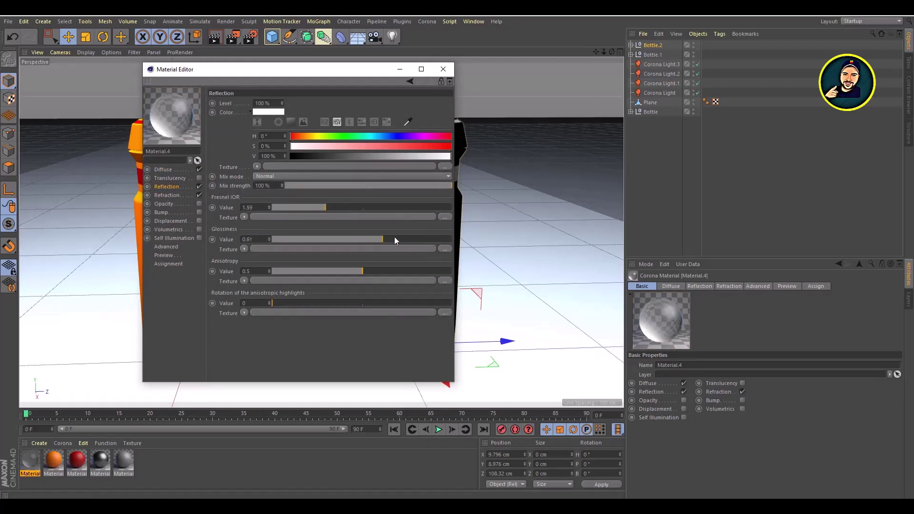
pyautogui.click(187, 195)
pyautogui.moveTo(341, 208)
pyautogui.mouseDown()
pyautogui.moveTo(313, 207)
pyautogui.moveTo(430, 204)
pyautogui.moveTo(327, 207)
pyautogui.mouseUp()
pyautogui.click(443, 69)
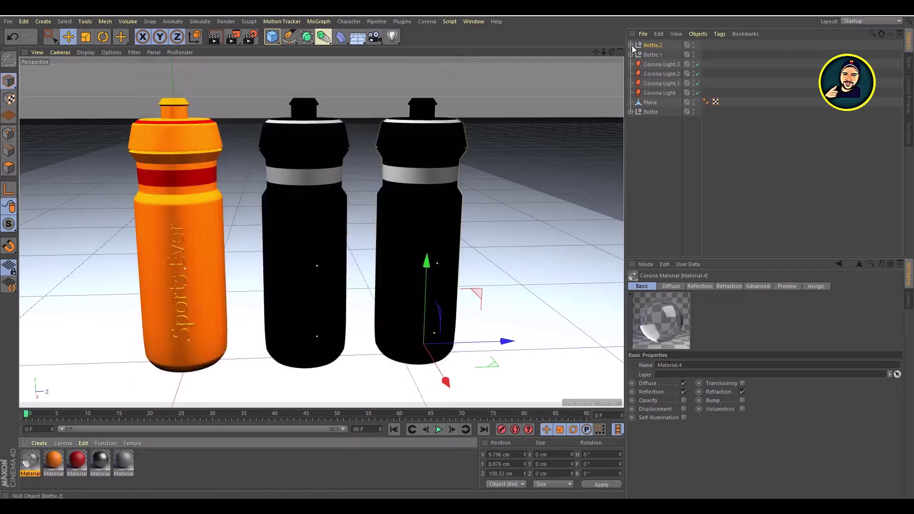
# Apply the glass material to the third bottle's body and render all three bottles.
pyautogui.click(631, 45)
pyautogui.moveTo(72, 458); pyautogui.dragTo(421, 214)
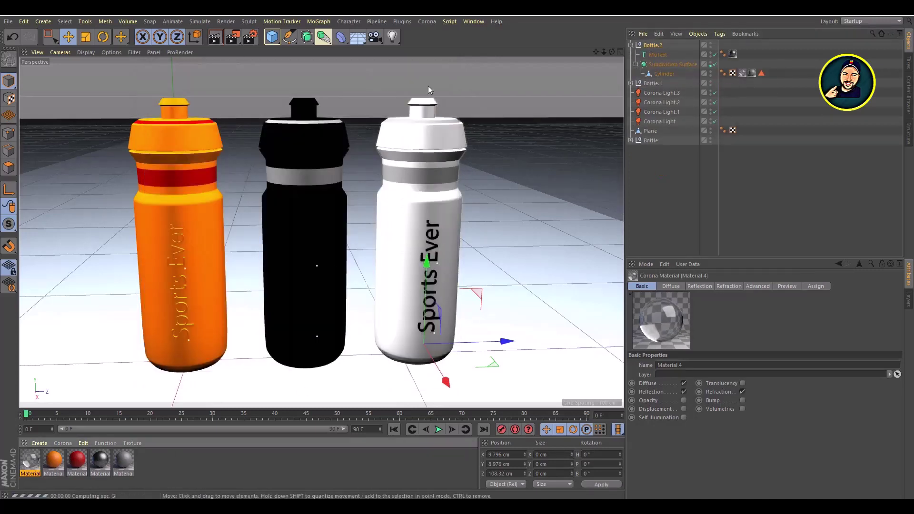
pyautogui.hotkey('ctrl', 'r')
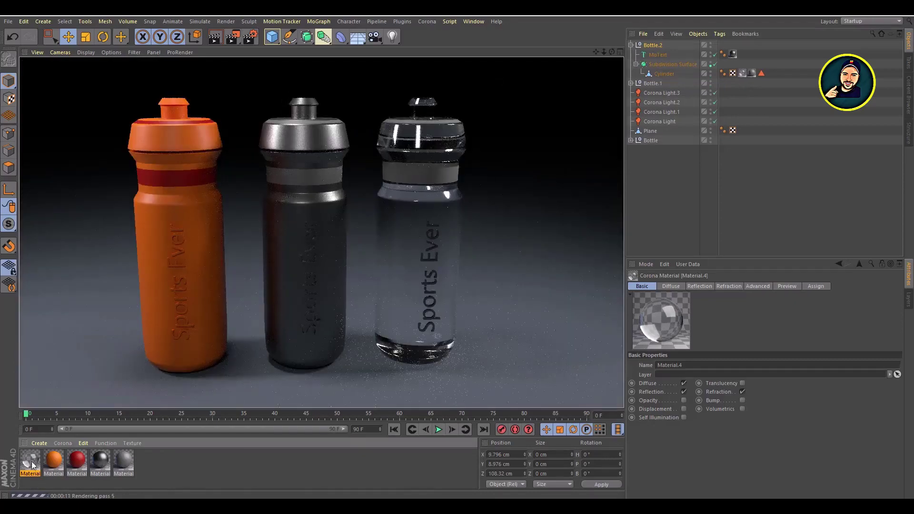